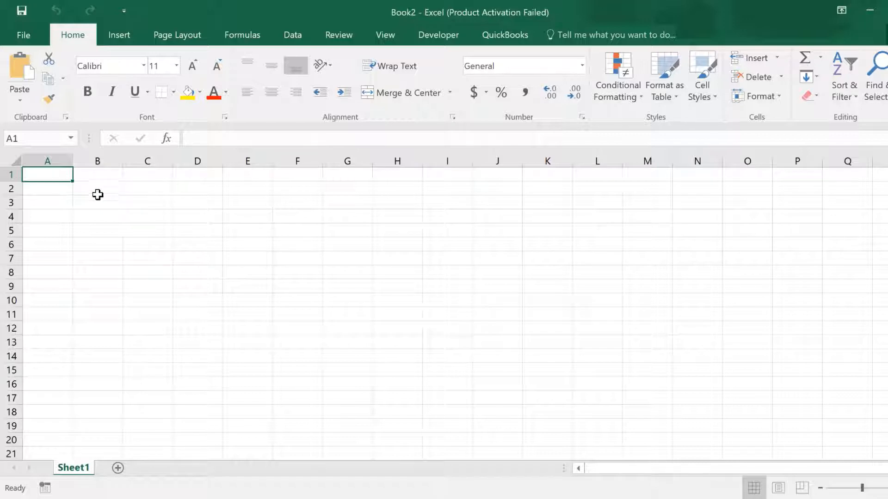
# Widen column B to roughly double its width.
pyautogui.click(90, 189)
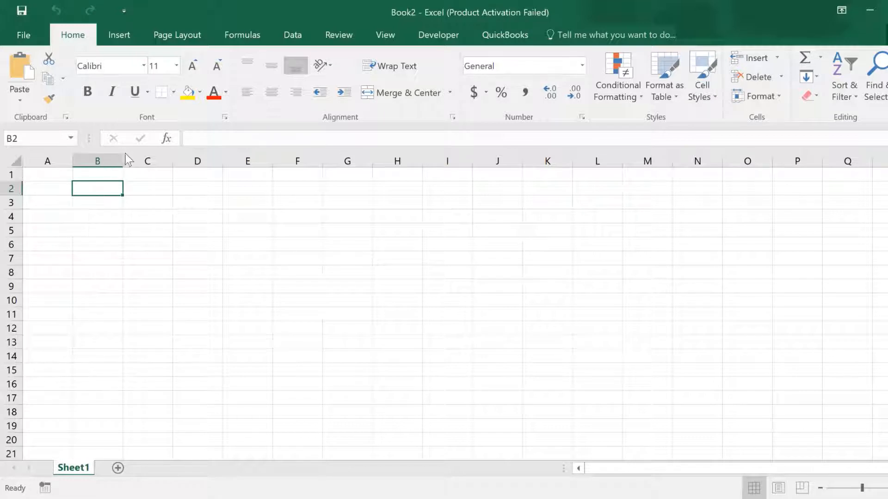
pyautogui.moveTo(123, 160); pyautogui.dragTo(177, 160)
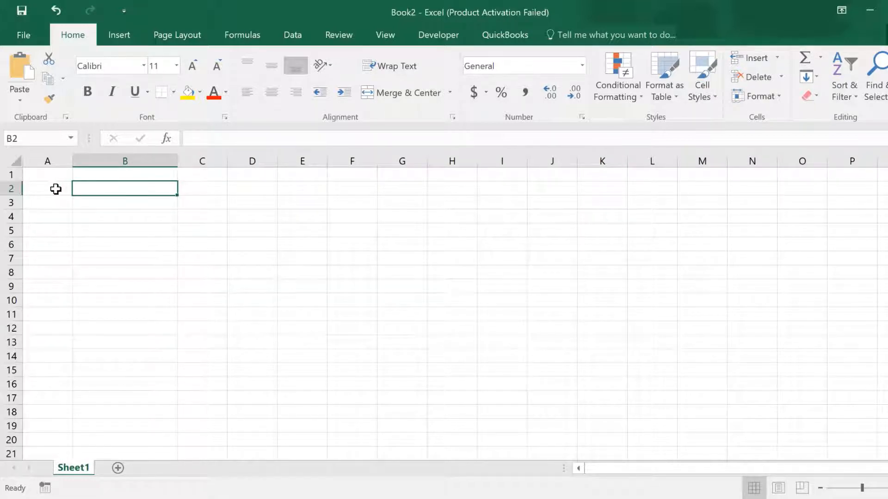
# Enter the label "Loan Amount" in A2 and autofit column A to the text.
pyautogui.click(55, 189)
pyautogui.click(56, 206)
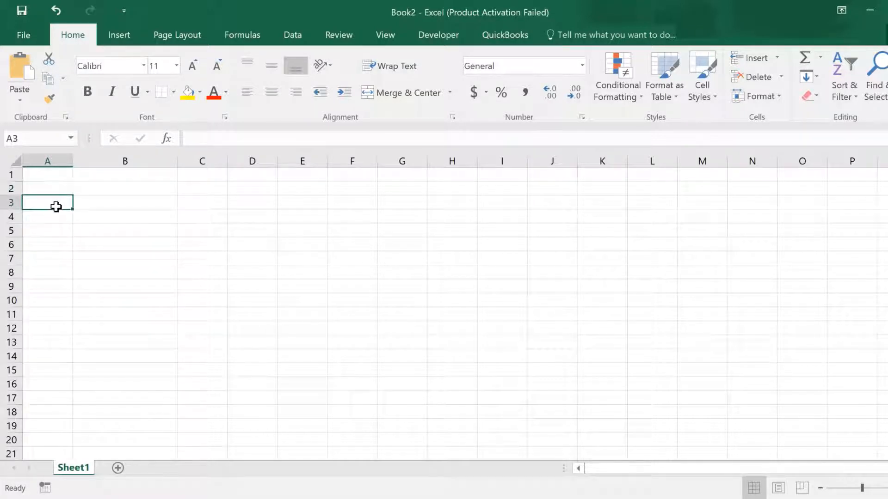
pyautogui.click(57, 190)
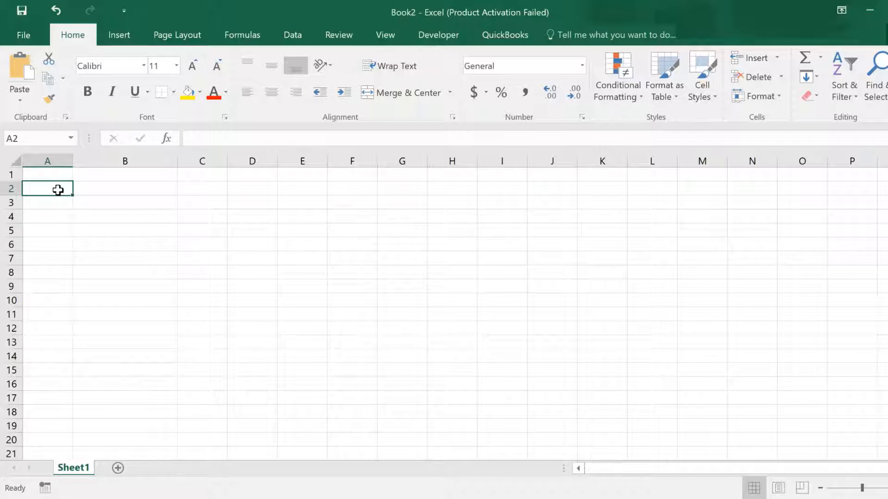
pyautogui.write('Loan')
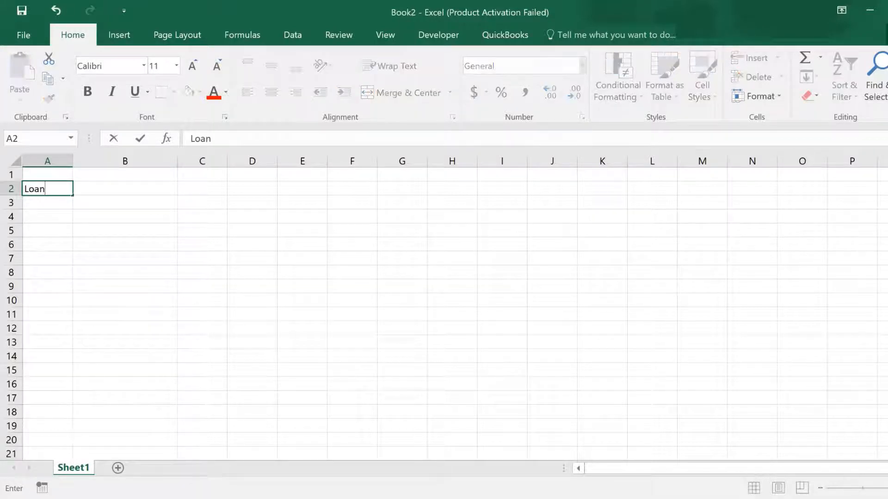
pyautogui.write(' Amoun')
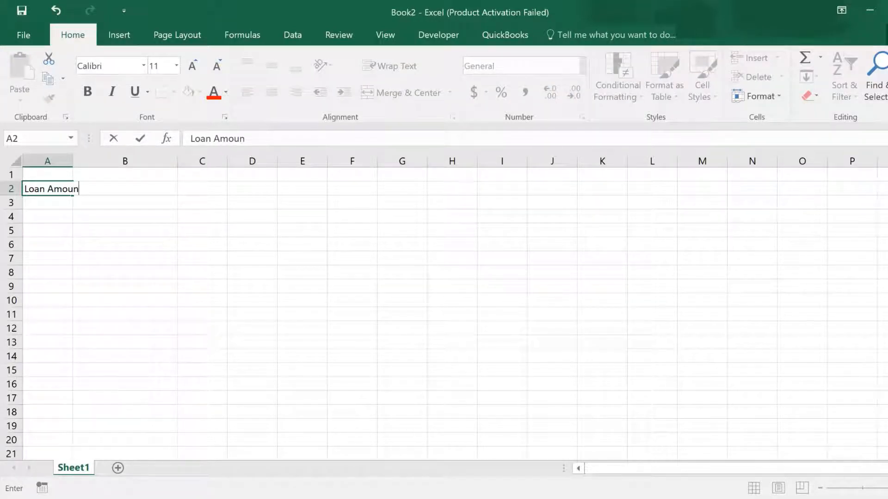
pyautogui.write('t')
pyautogui.click(74, 161)
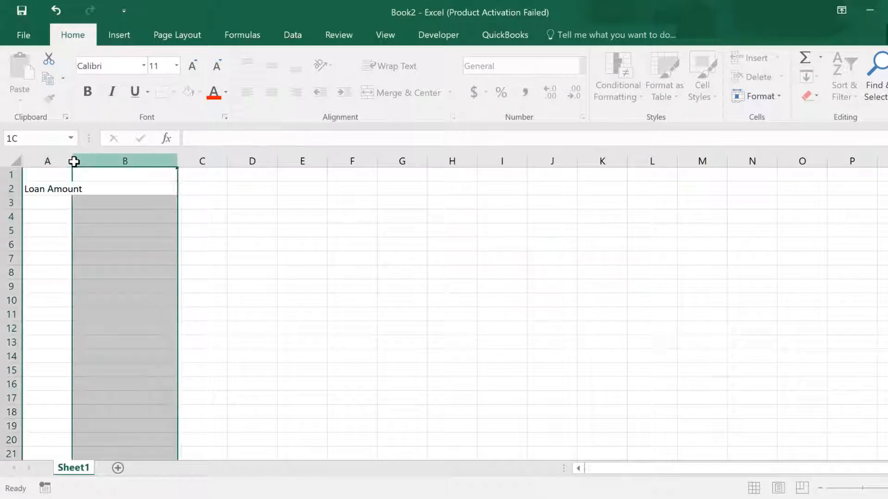
pyautogui.doubleClick(73, 161)
# Enter the label "Annual Interest Rate" in A3 and autofit column A again.
pyautogui.click(59, 204)
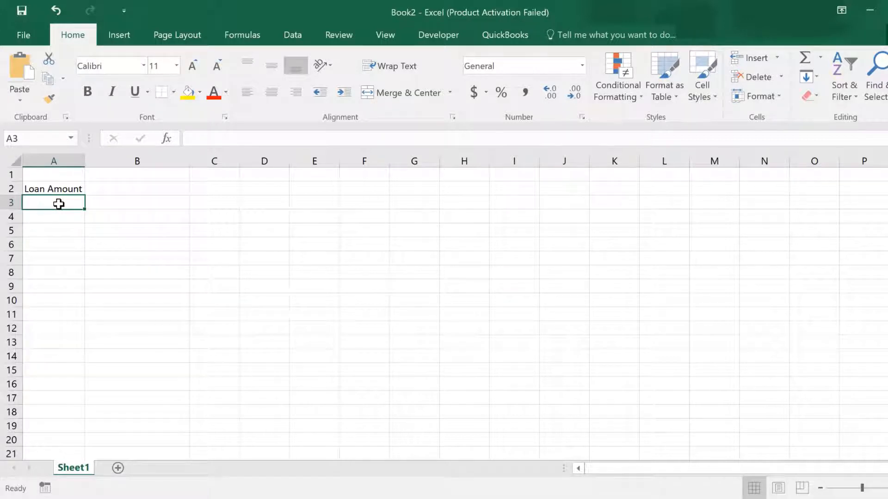
pyautogui.doubleClick(59, 204)
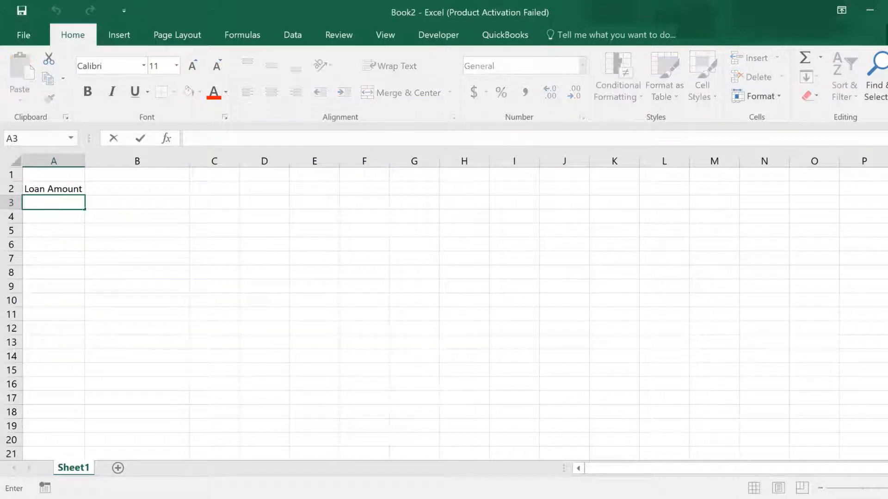
pyautogui.write('Annual I')
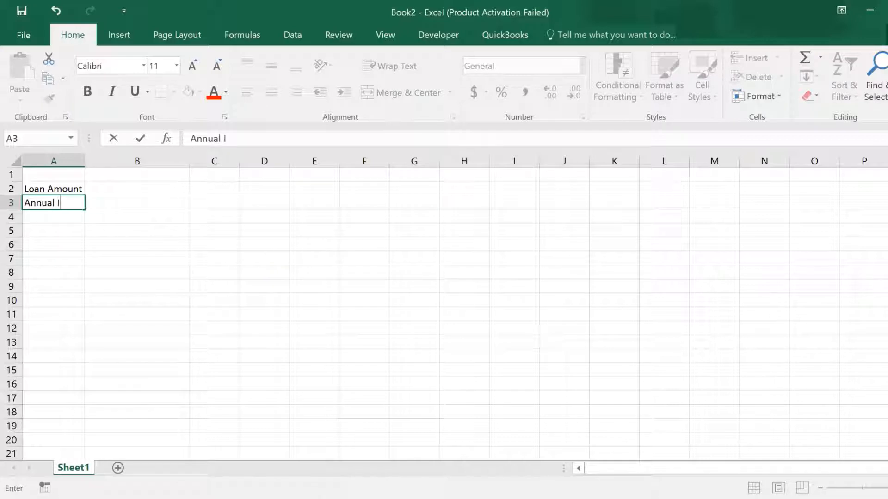
pyautogui.write('nterest Rate')
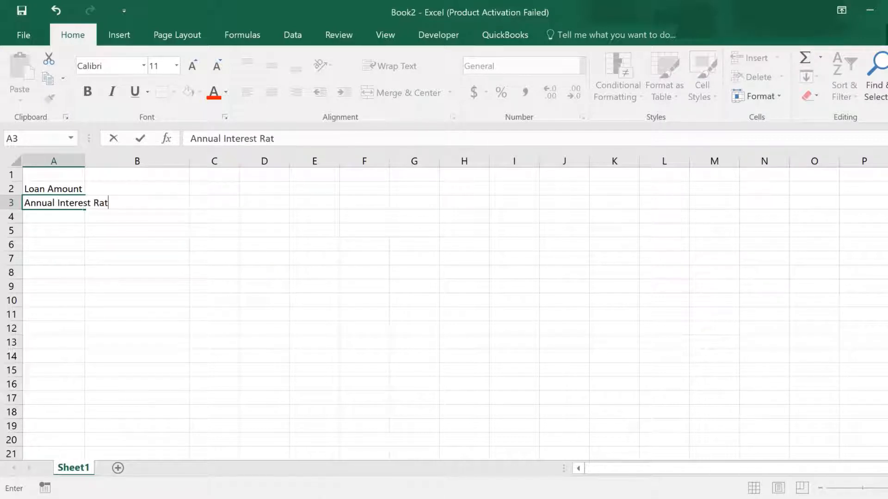
pyautogui.click(82, 161)
pyautogui.doubleClick(85, 161)
# Enter the label "Monthly Interest Rate" in A4.
pyautogui.click(74, 217)
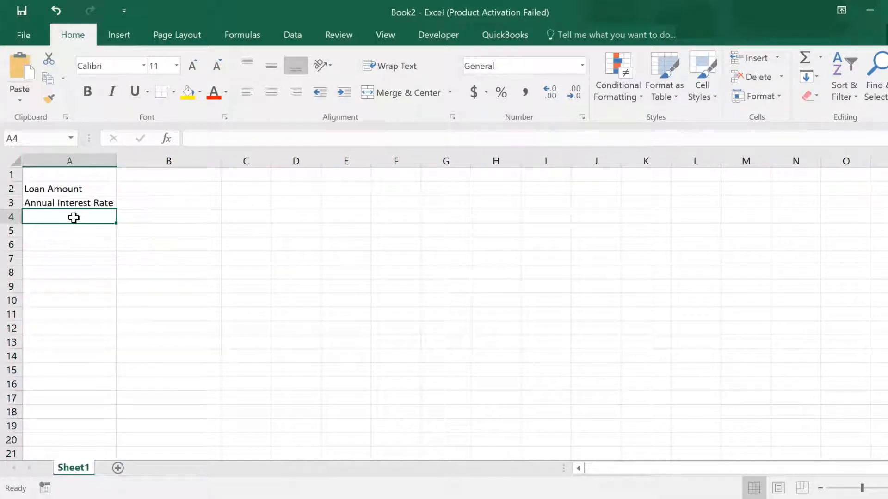
pyautogui.write('M')
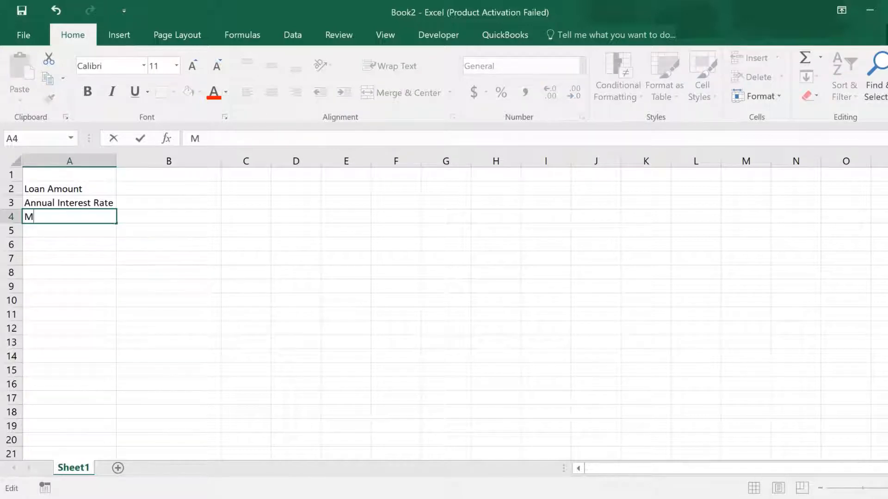
pyautogui.write('onthl')
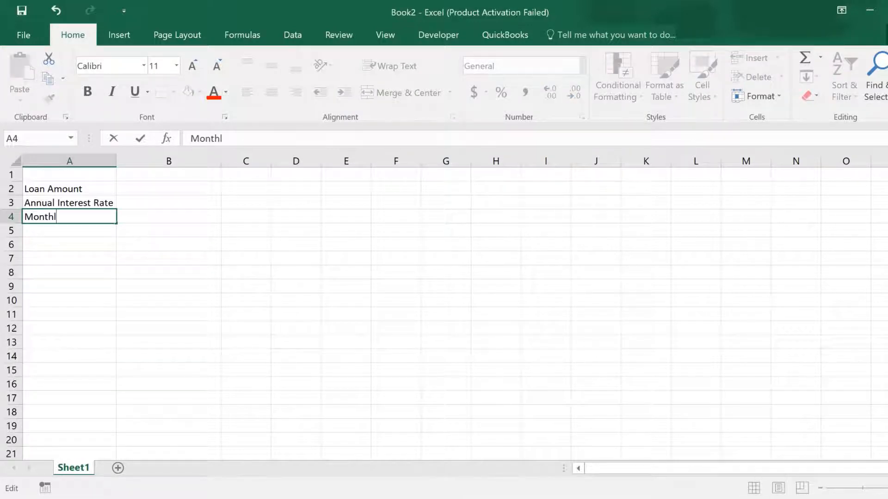
pyautogui.write('y Interets')
pyautogui.press('BackSpace')
pyautogui.press('BackSpace')
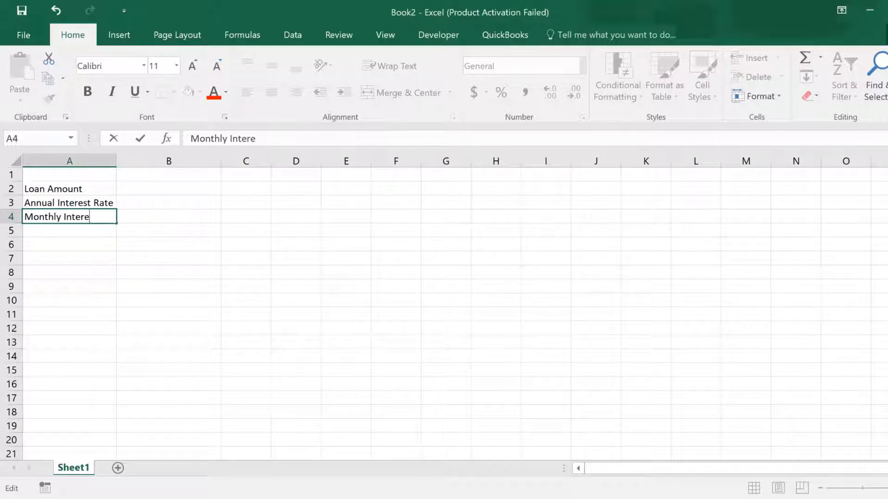
pyautogui.write('st Rate')
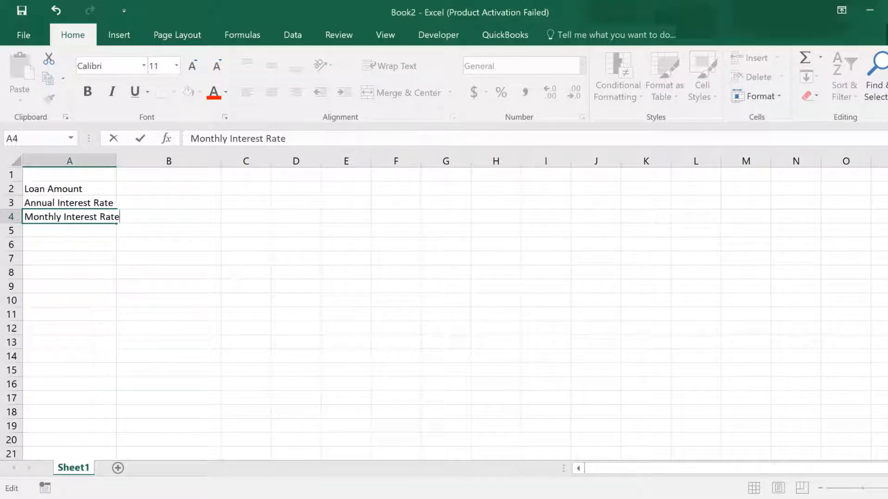
# Enter the label "Months" in A5 and autofit column A to the longest label.
pyautogui.click(69, 233)
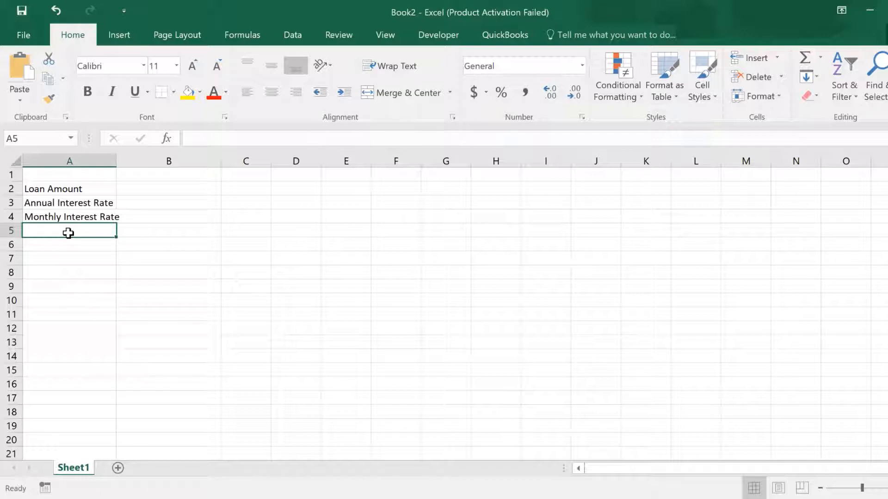
pyautogui.write('Mo')
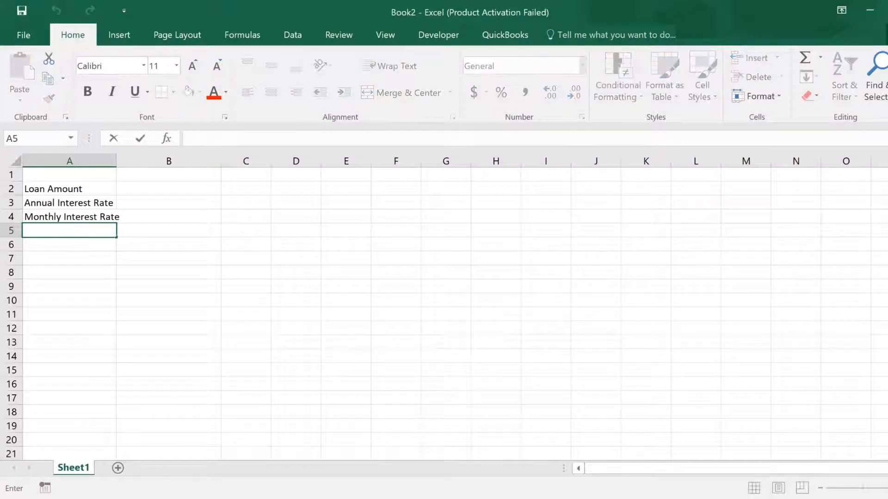
pyautogui.write('nths')
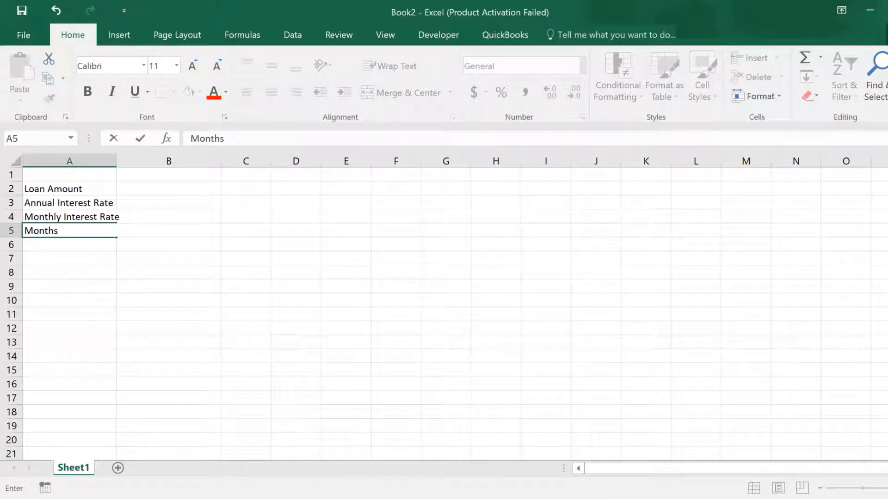
pyautogui.doubleClick(116, 160)
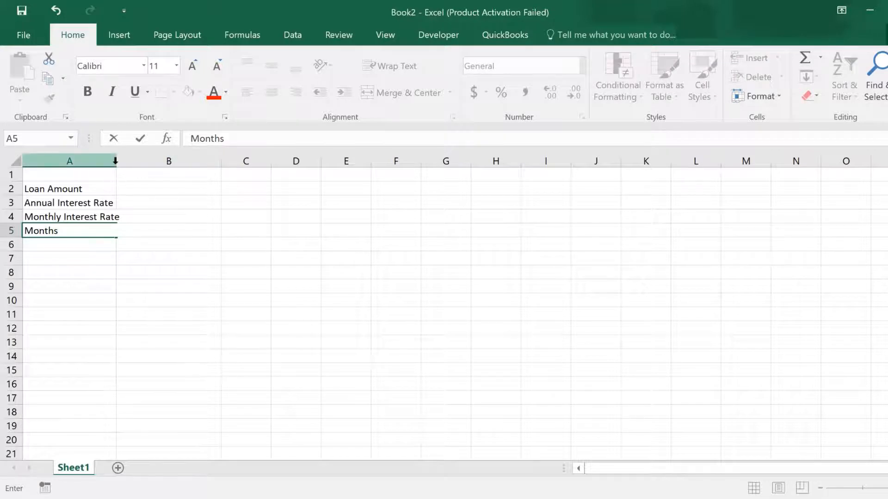
pyautogui.click(115, 160)
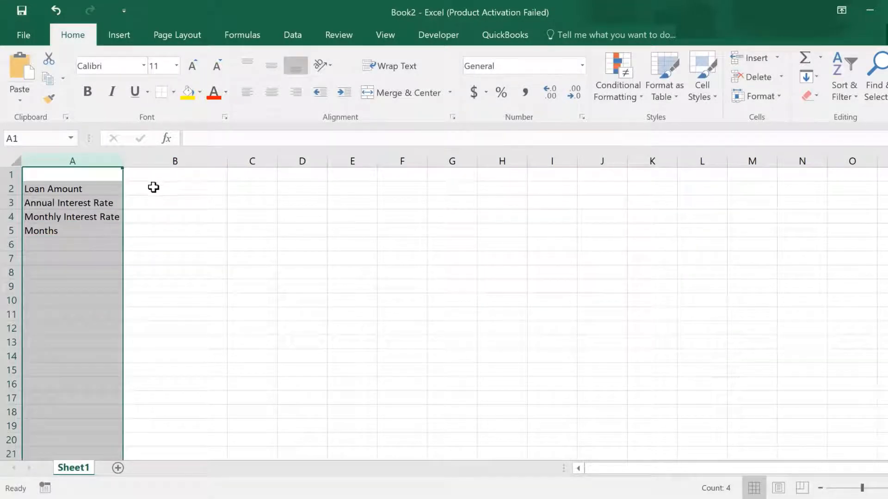
# Apply percentage number format to cell B3, the annual interest rate input.
pyautogui.click(175, 202)
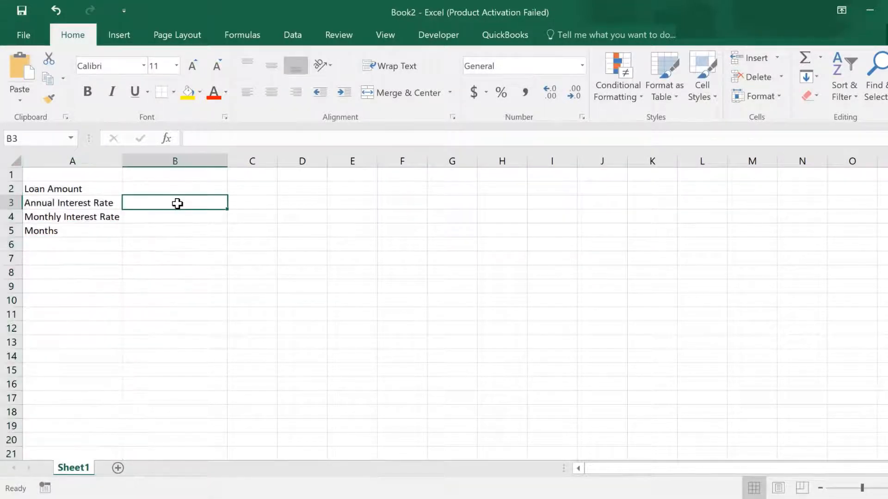
pyautogui.click(498, 94)
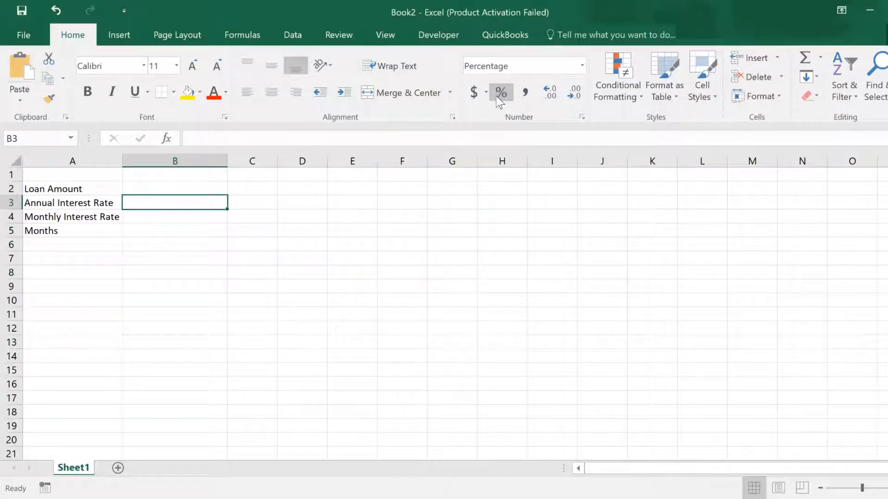
pyautogui.click(160, 190)
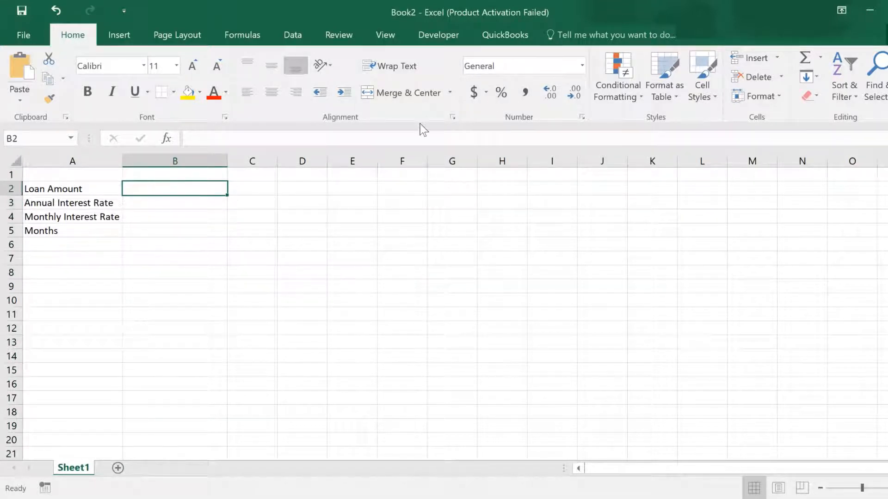
pyautogui.click(176, 227)
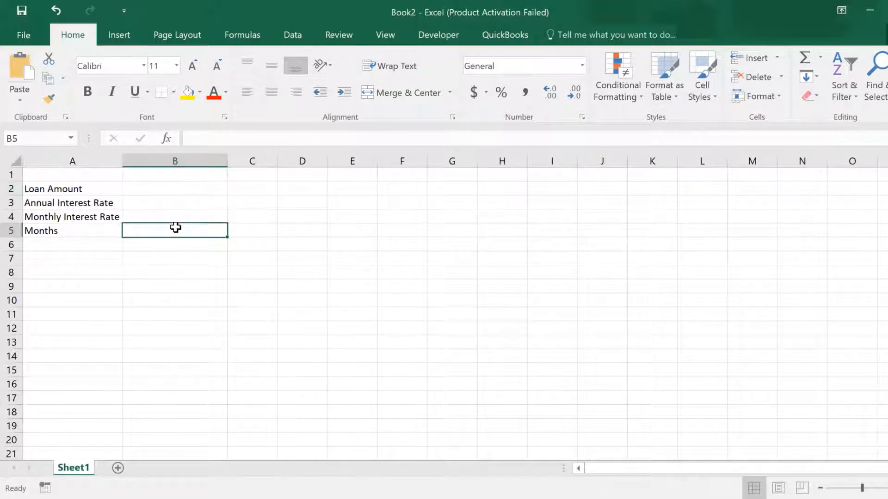
# Enter the label "Monthly Repayment" in A7.
pyautogui.click(74, 254)
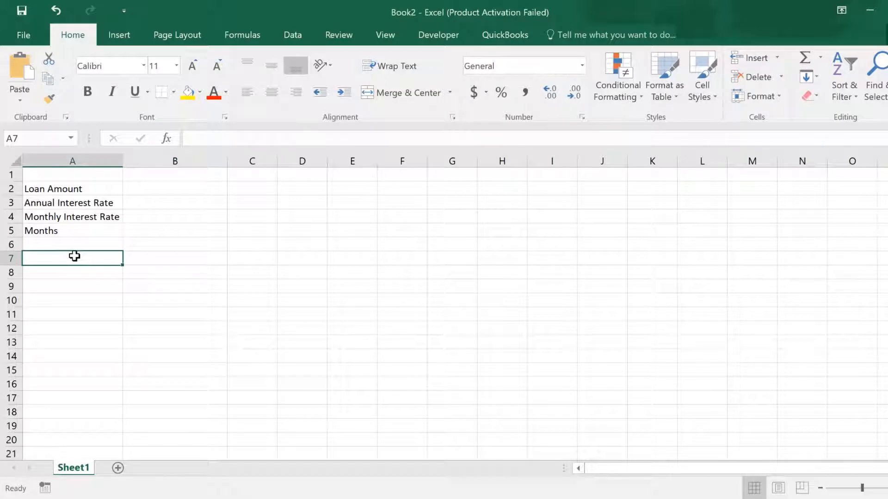
pyautogui.doubleClick(75, 256)
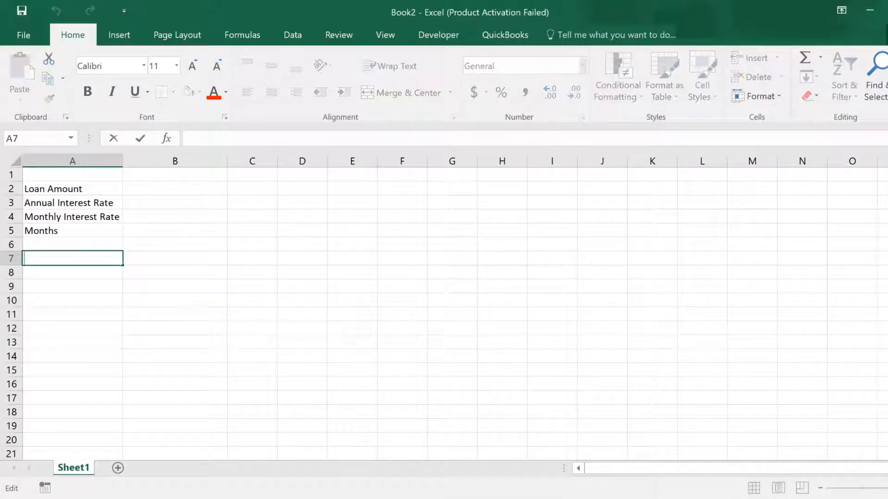
pyautogui.write('Month')
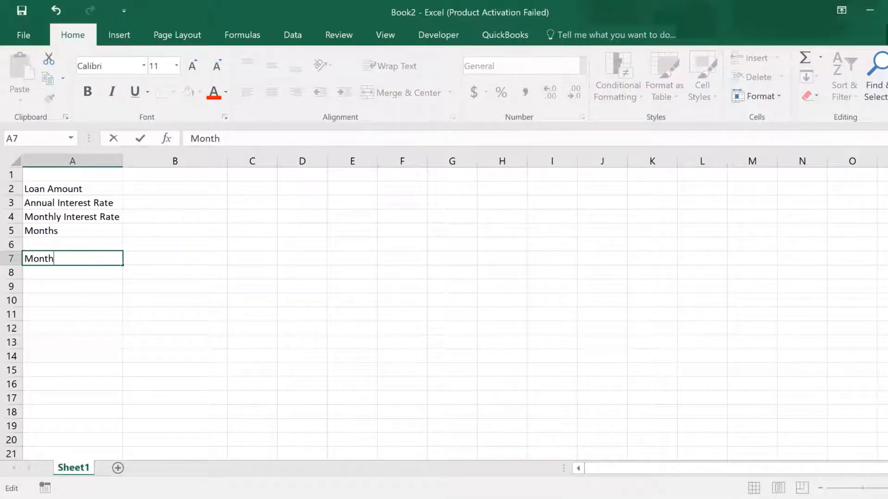
pyautogui.write('ly Repaymen')
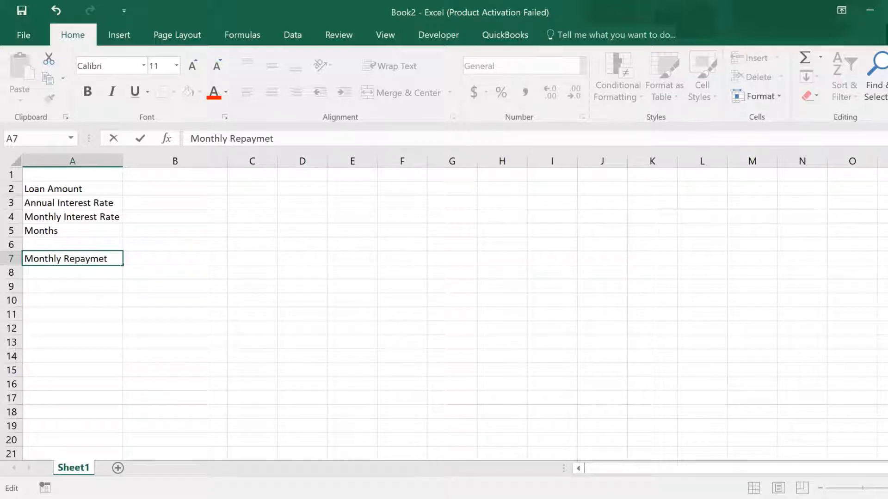
pyautogui.write('t')
pyautogui.press('BackSpace')
pyautogui.press('BackSpace')
pyautogui.press('BackSpace')
pyautogui.write('ment')
# Enter the formula =pmt(B4,B5,B2,0,0) in B7 to calculate the monthly repayment.
pyautogui.click(160, 258)
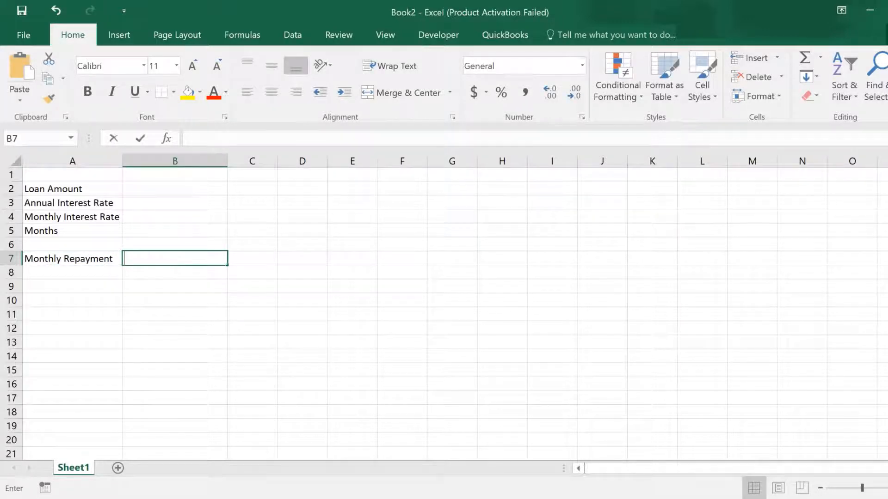
pyautogui.write('=p')
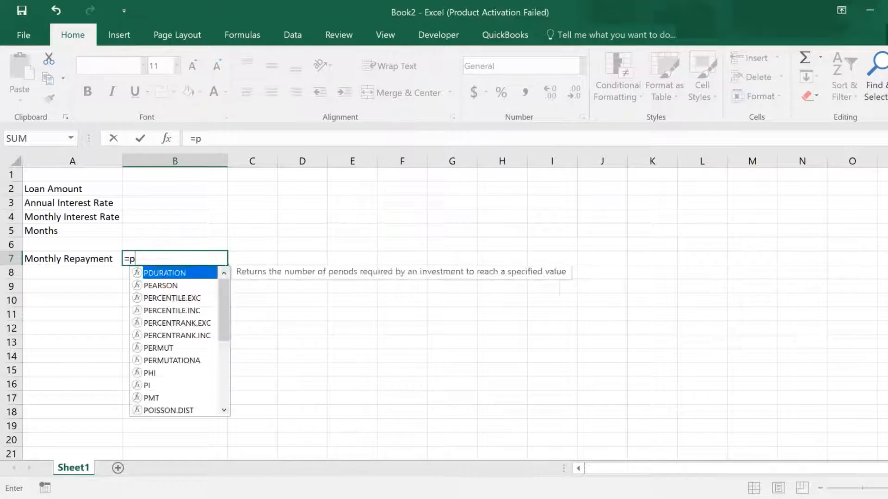
pyautogui.write('mt(')
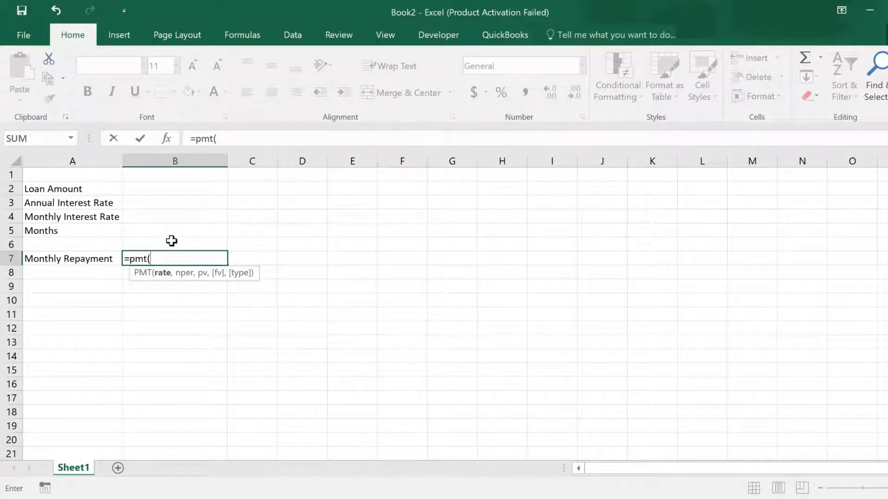
pyautogui.click(174, 216)
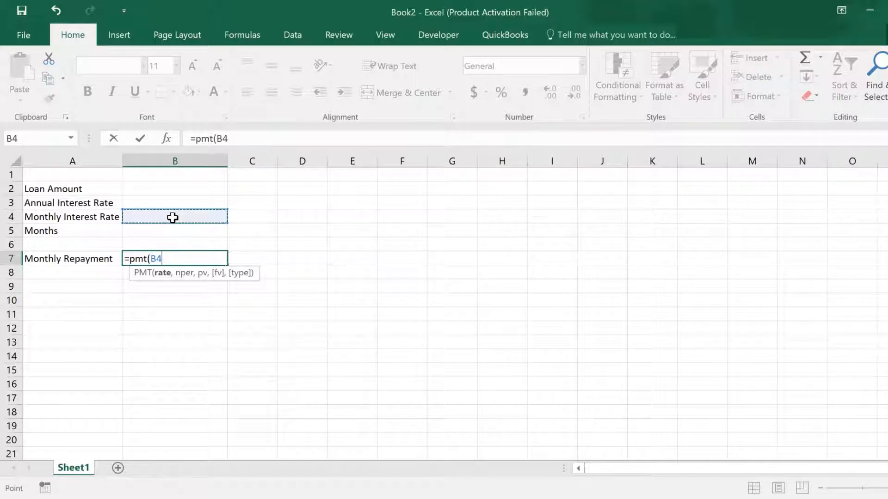
pyautogui.write(',')
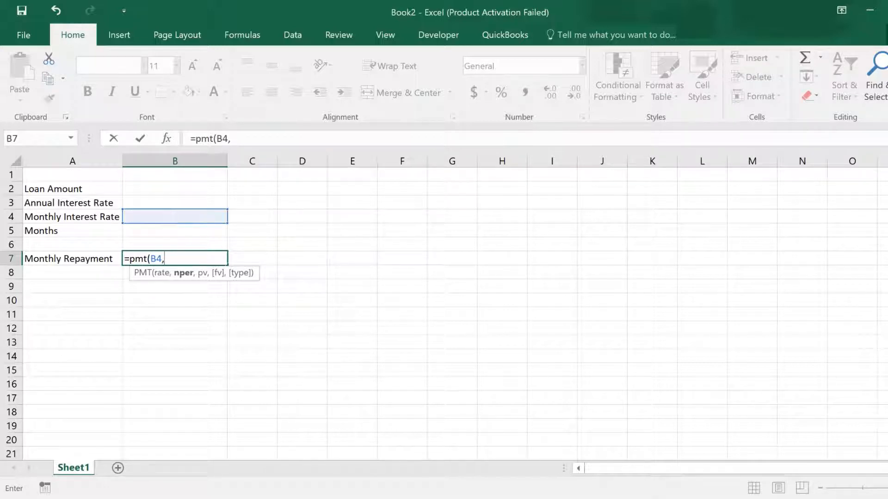
pyautogui.click(158, 231)
pyautogui.write(',')
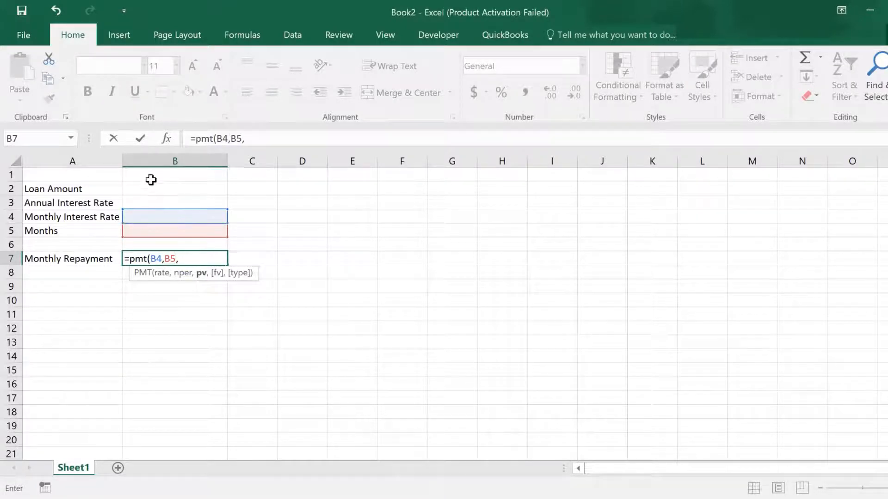
pyautogui.click(154, 188)
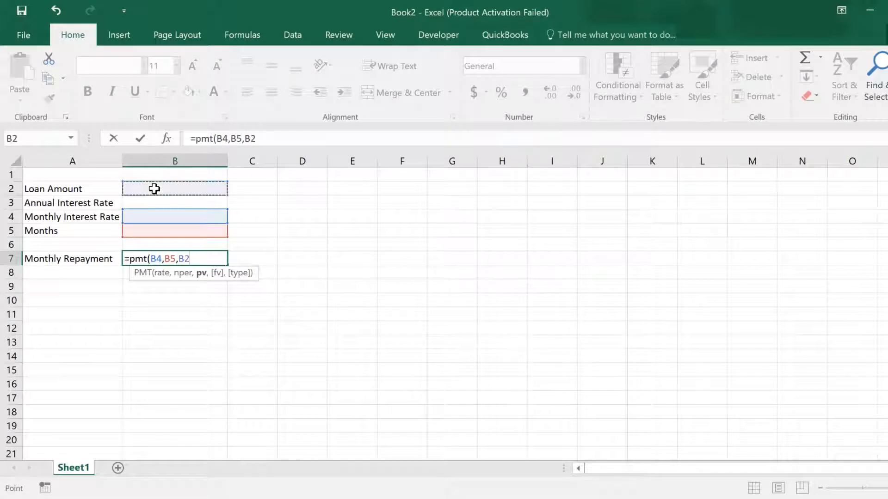
pyautogui.write(',')
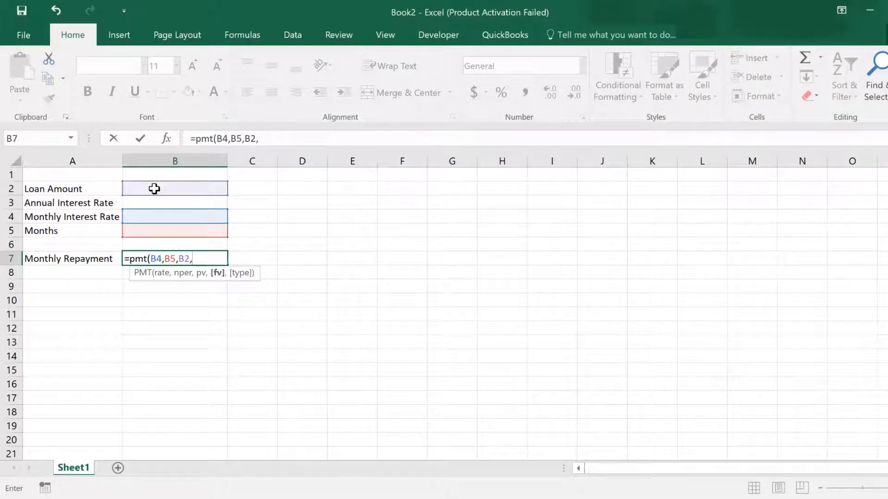
pyautogui.write('0,')
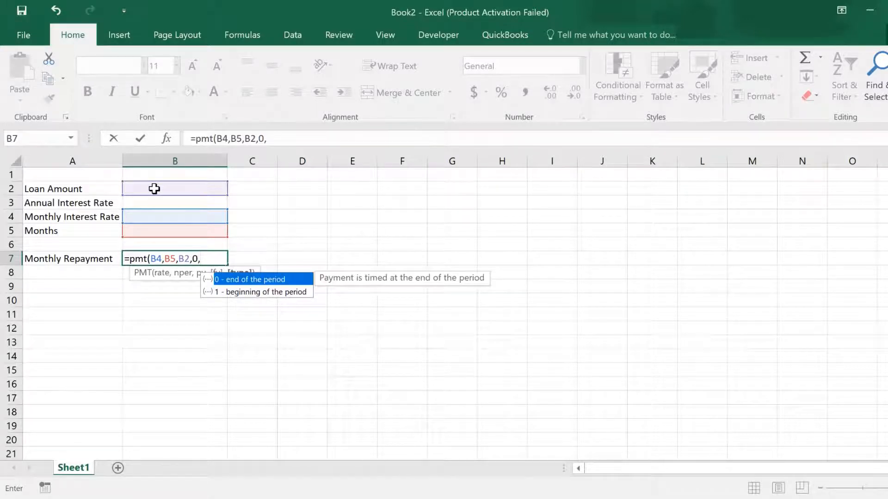
pyautogui.write('0)')
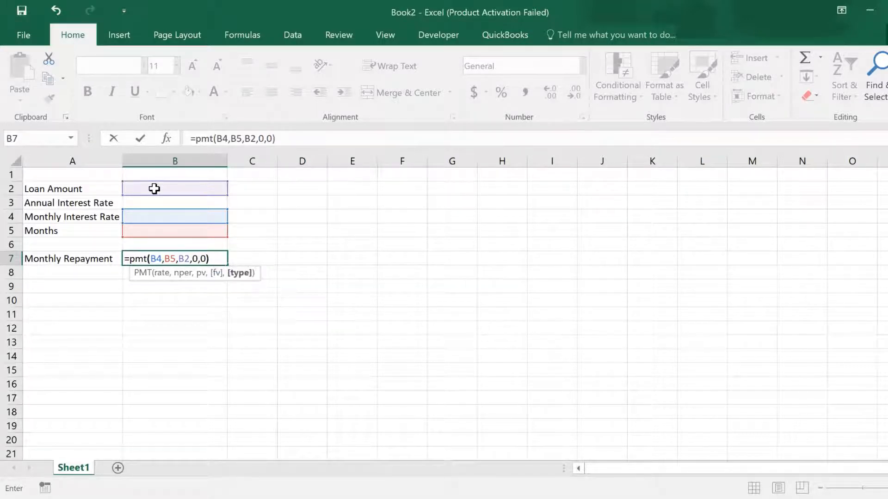
pyautogui.hotkey('ctrl', 'Return')
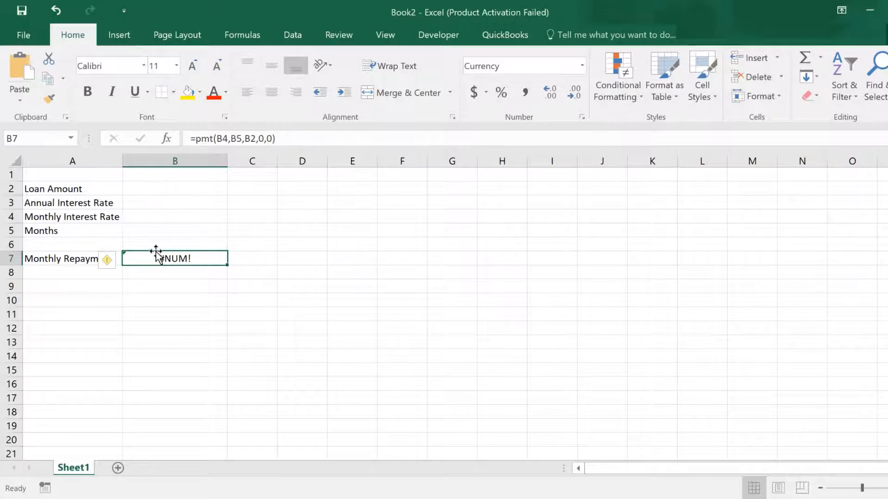
# Edit the B7 formula to negate the result, making it =-PMT(B4,B5,B2,0,0).
pyautogui.doubleClick(159, 257)
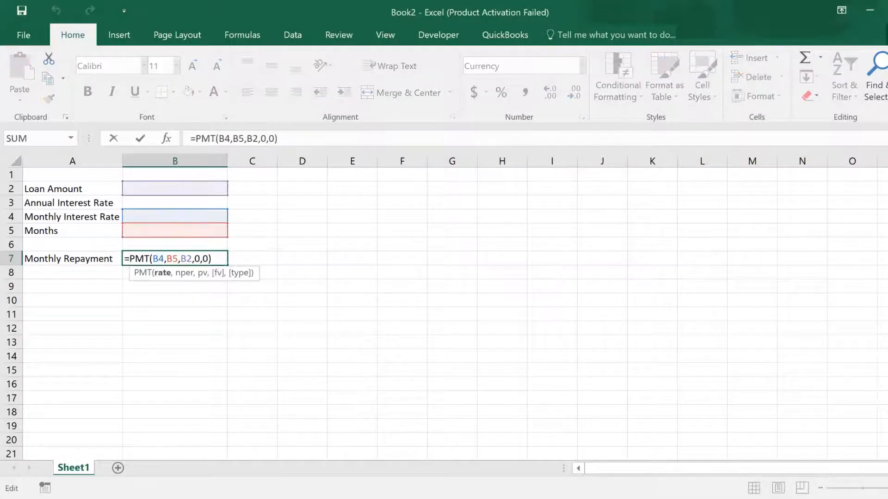
pyautogui.click(130, 259)
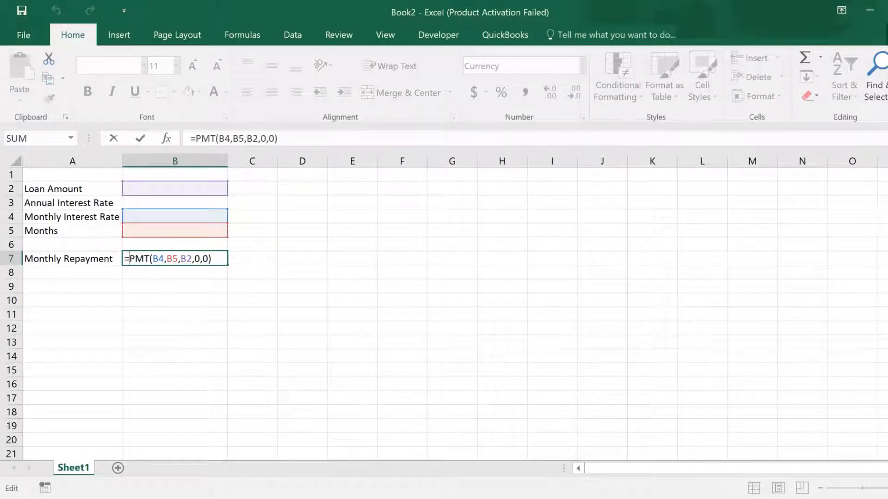
pyautogui.write('-')
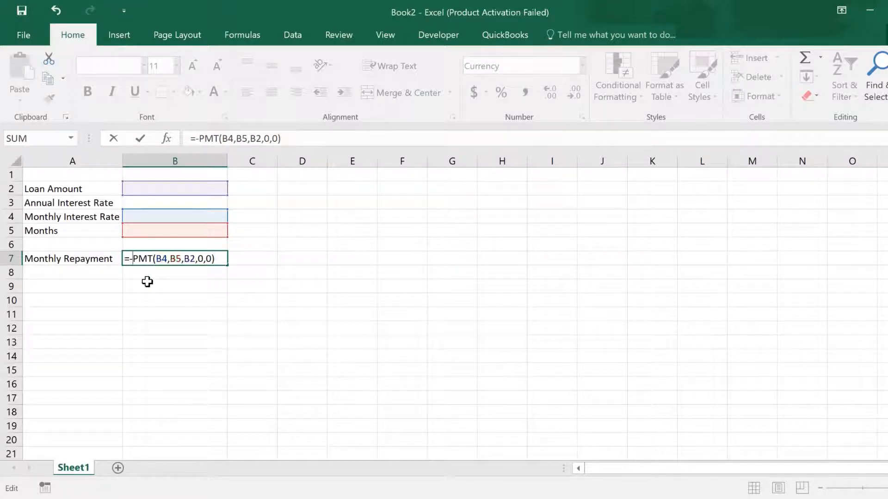
pyautogui.hotkey('ctrl', 'Return')
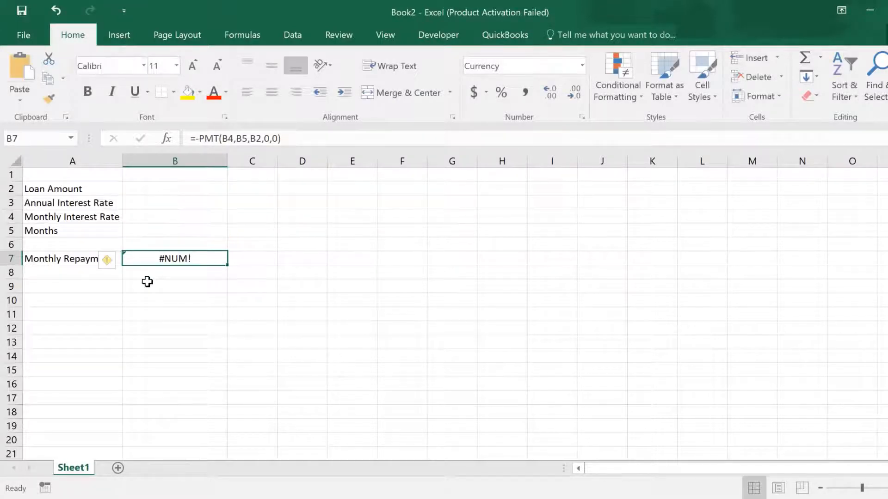
# Enter 1000000 as the loan amount in B2.
pyautogui.click(176, 190)
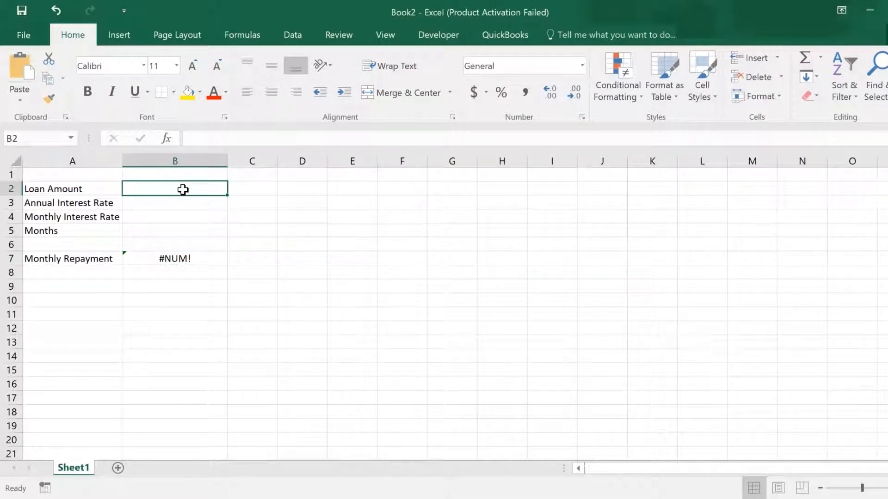
pyautogui.write('1')
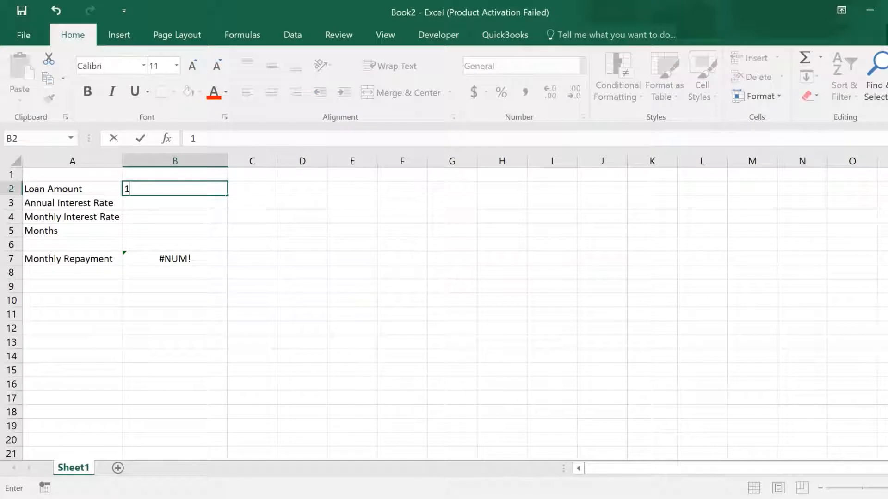
pyautogui.write('000000')
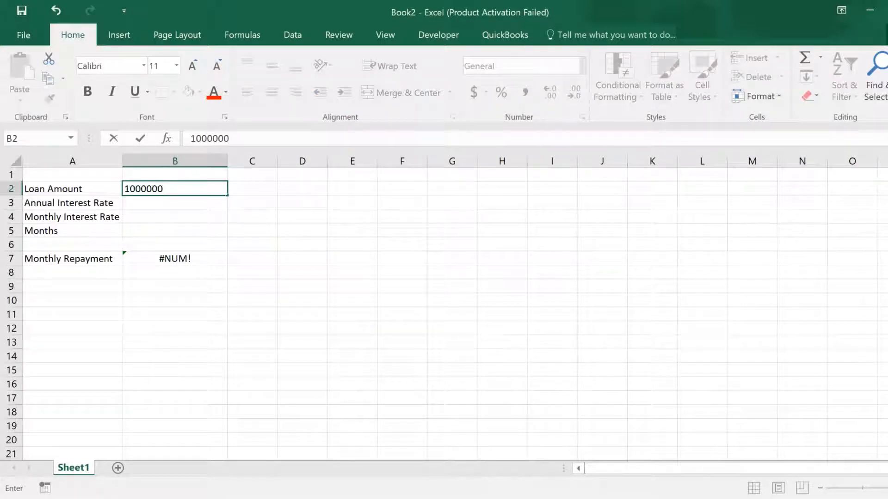
pyautogui.hotkey('ctrl', 'Return')
# Enter 13% as the annual interest rate in B3.
pyautogui.click(187, 207)
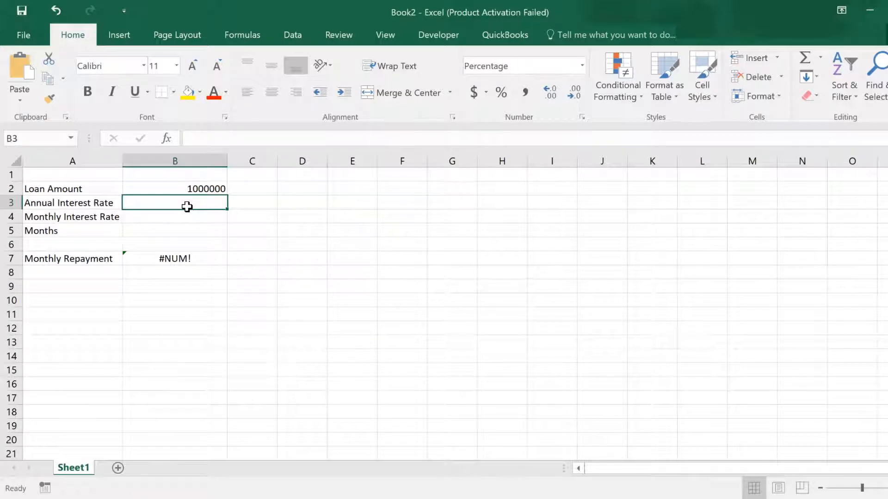
pyautogui.write('13')
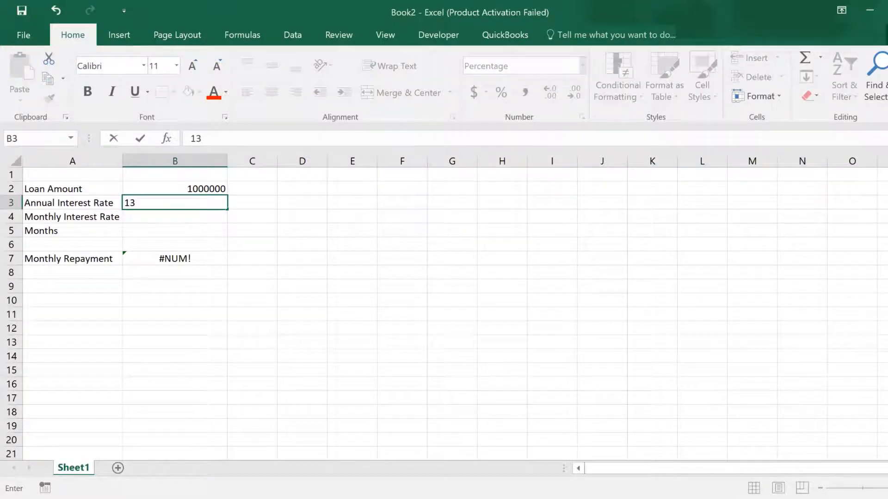
pyautogui.click(192, 211)
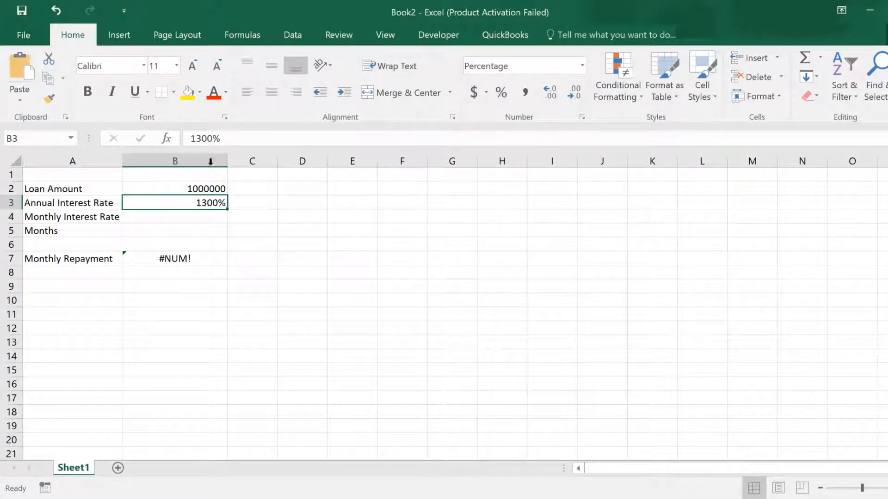
pyautogui.click(202, 138)
pyautogui.press('Delete')
pyautogui.press('Delete')
pyautogui.press('Delete')
pyautogui.hotkey('ctrl', 'Return')
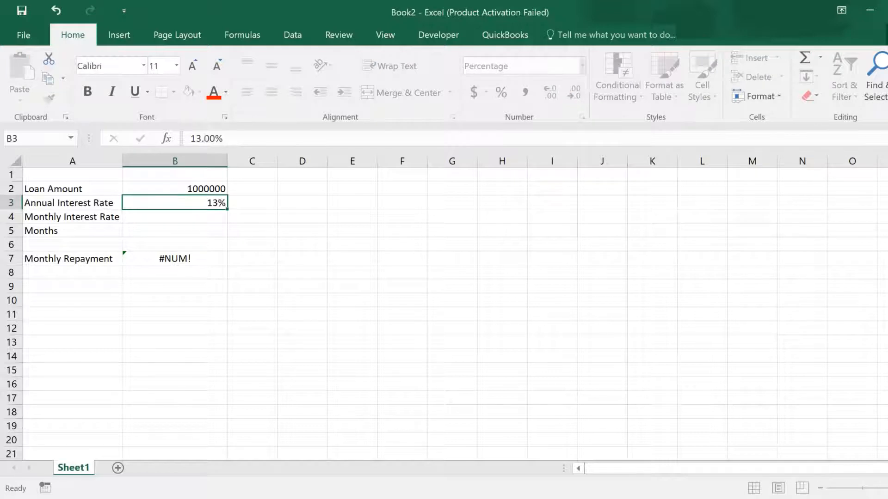
# Enter the formula =B3/12 in B4 to compute the monthly interest rate.
pyautogui.click(208, 217)
pyautogui.press('F2')
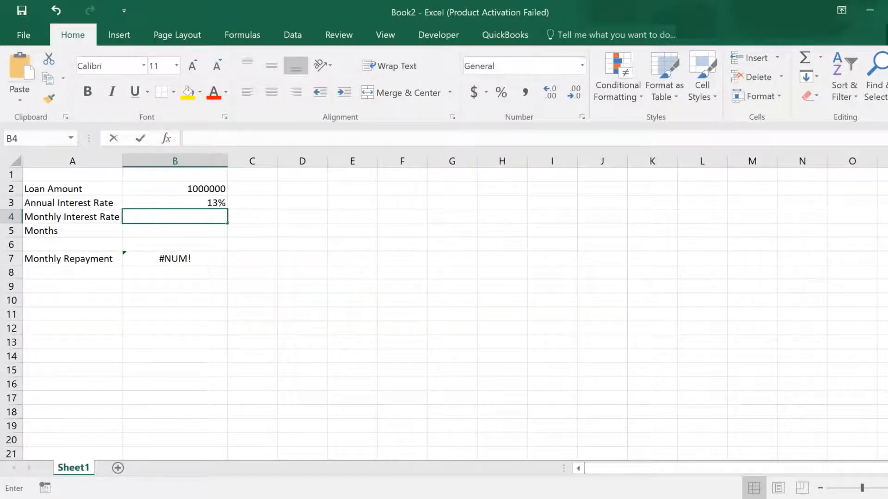
pyautogui.write('=')
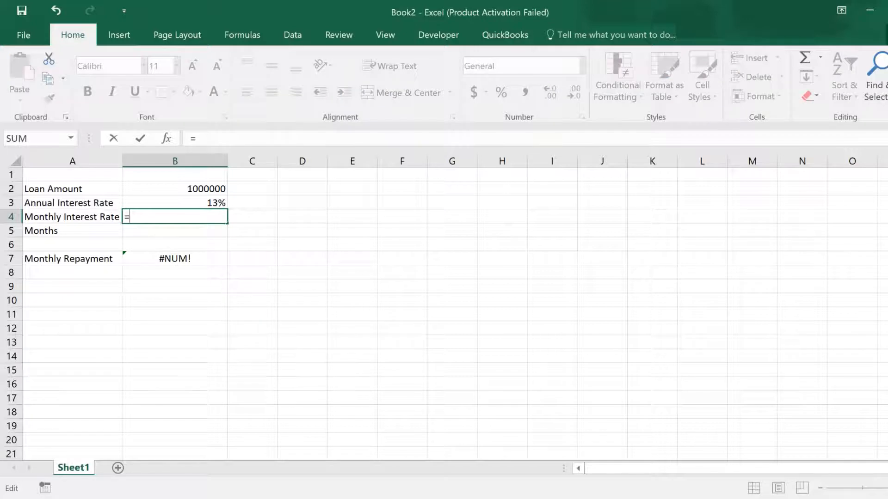
pyautogui.click(217, 202)
pyautogui.write('/12')
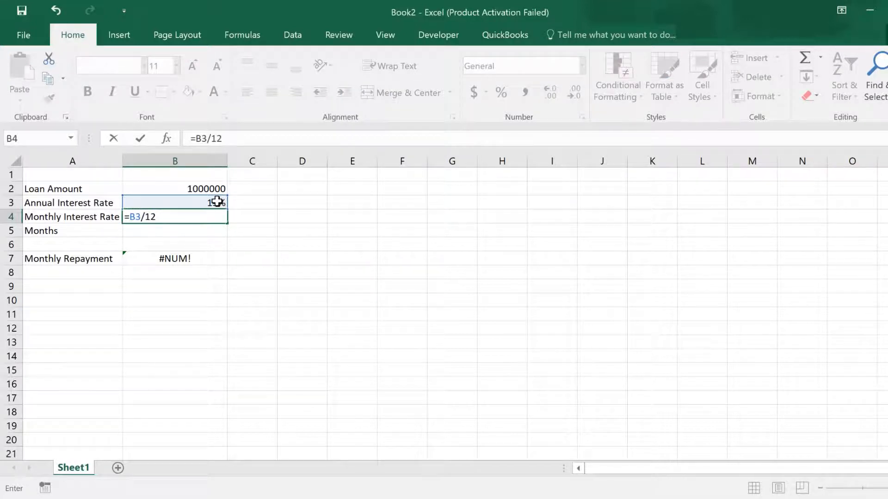
pyautogui.hotkey('ctrl', 'Return')
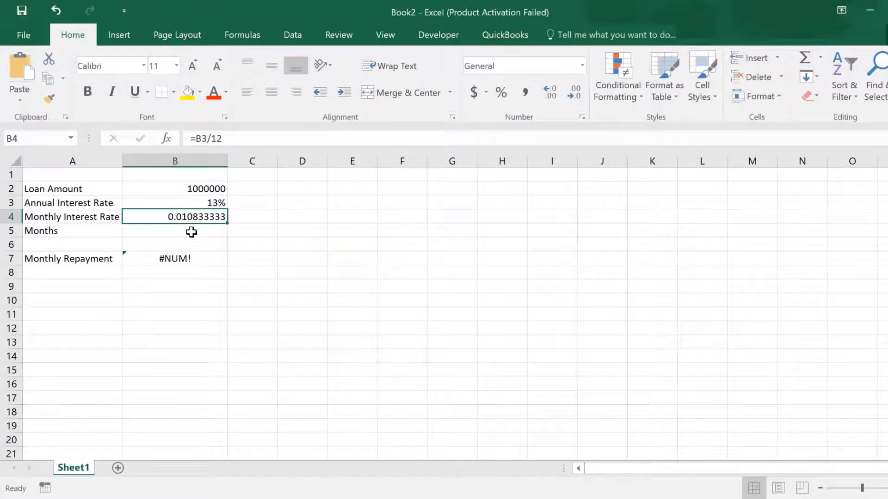
# Enter 24 as the number of months in B5.
pyautogui.click(191, 233)
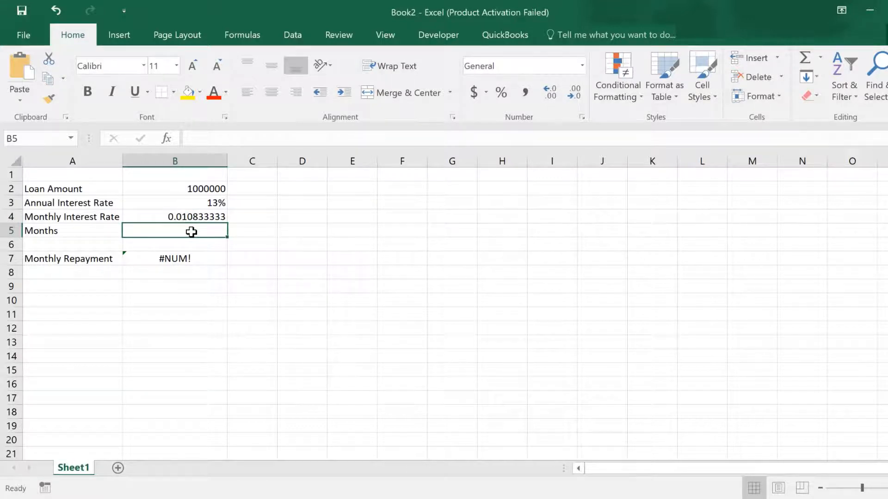
pyautogui.write('24')
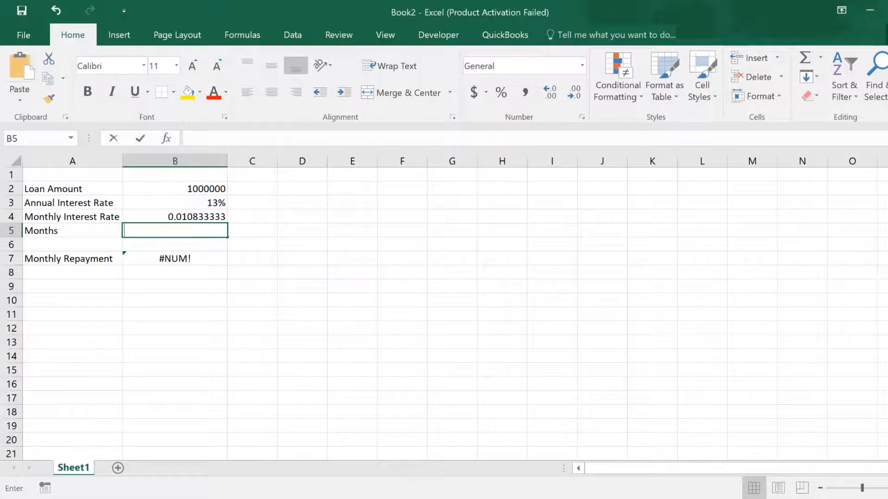
pyautogui.hotkey('ctrl', 'Return')
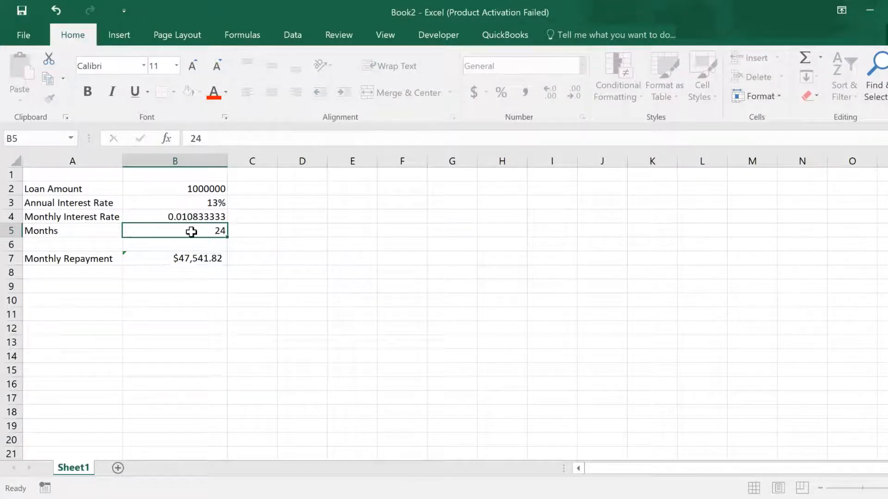
# Apply comma style number formatting to the monthly repayment in B7.
pyautogui.click(199, 256)
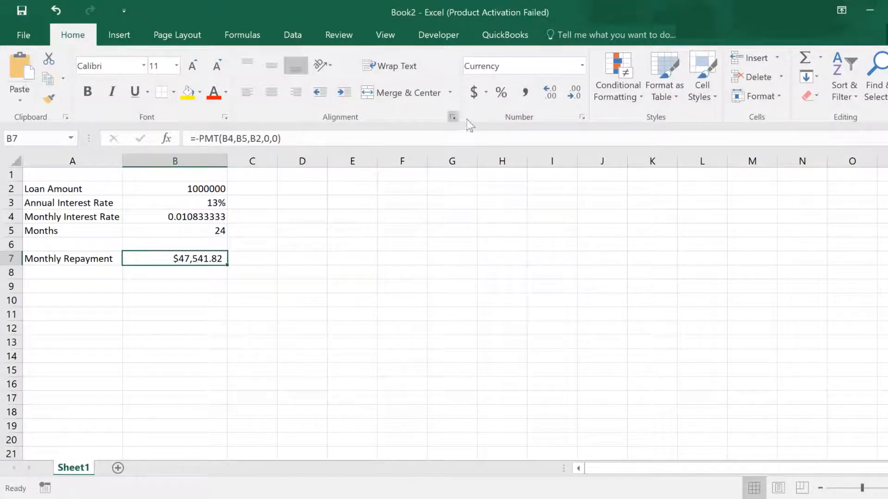
pyautogui.click(581, 67)
pyautogui.click(534, 96)
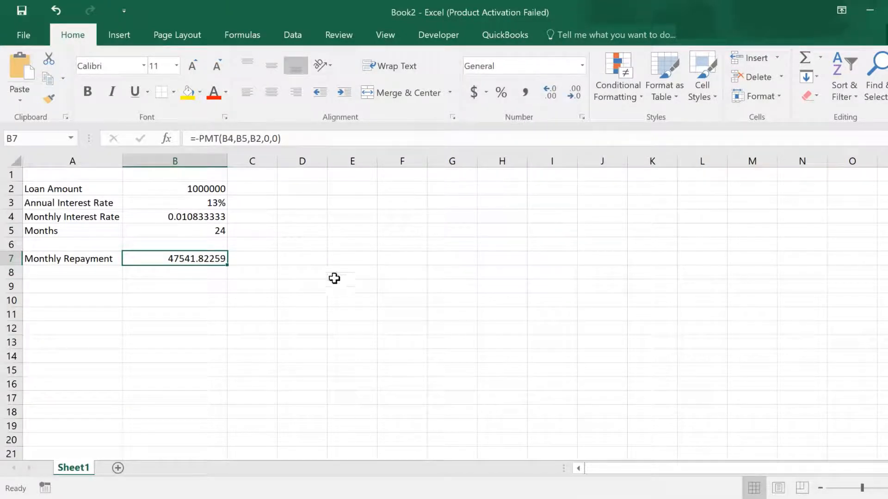
pyautogui.click(524, 92)
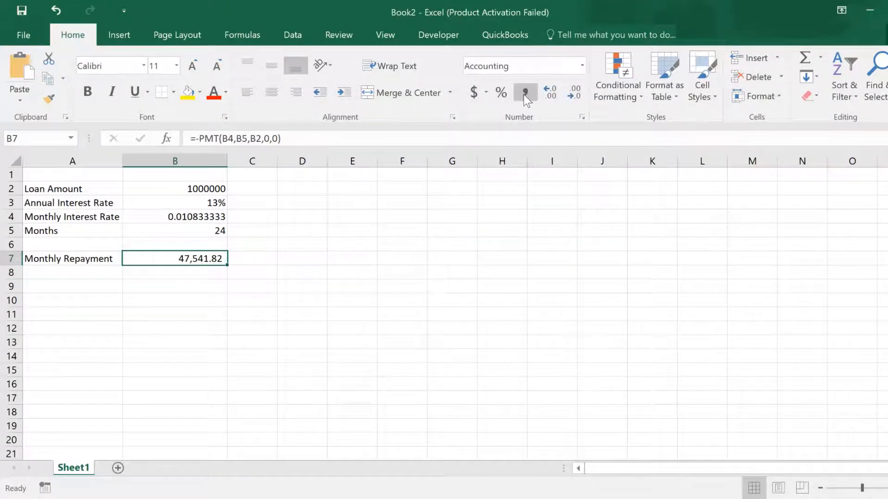
# Change the loan amount in B2 to 1500000.
pyautogui.click(191, 276)
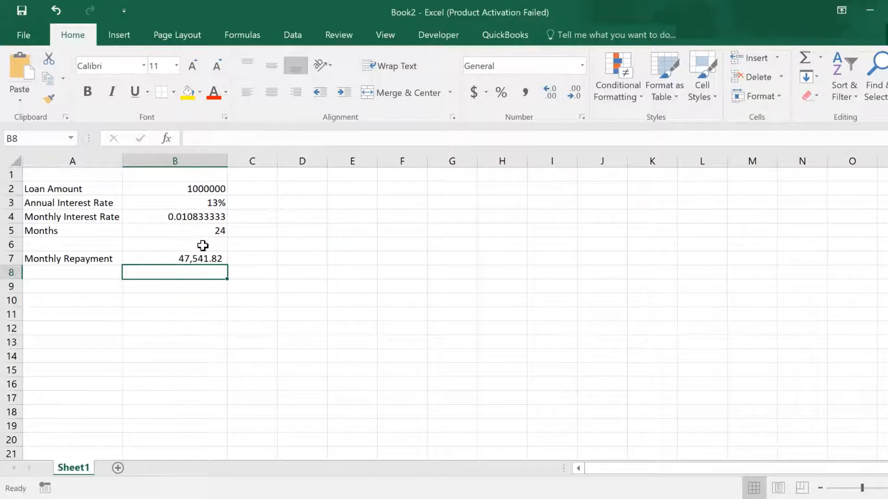
pyautogui.click(218, 188)
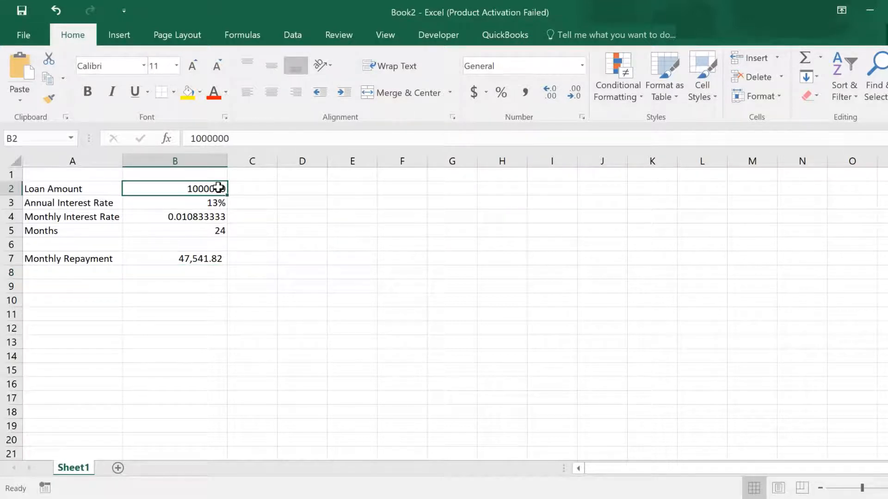
pyautogui.doubleClick(218, 187)
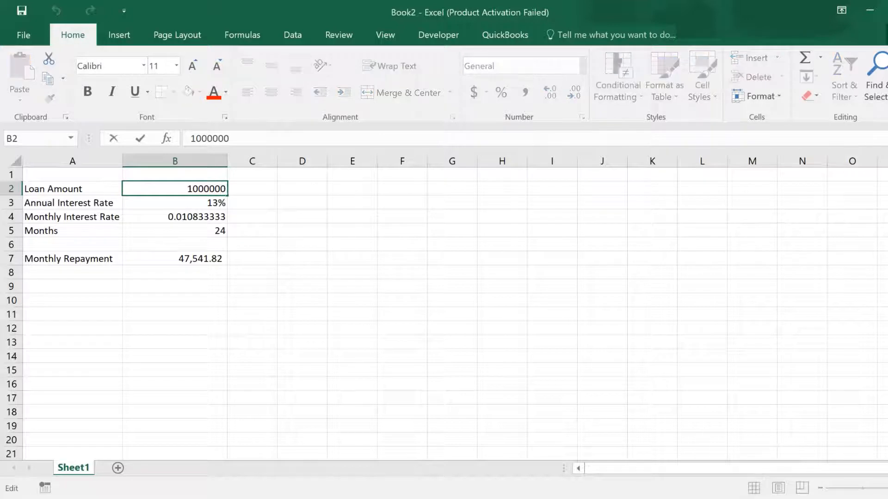
pyautogui.press('BackSpace')
pyautogui.write('5')
pyautogui.hotkey('ctrl', 'Return')
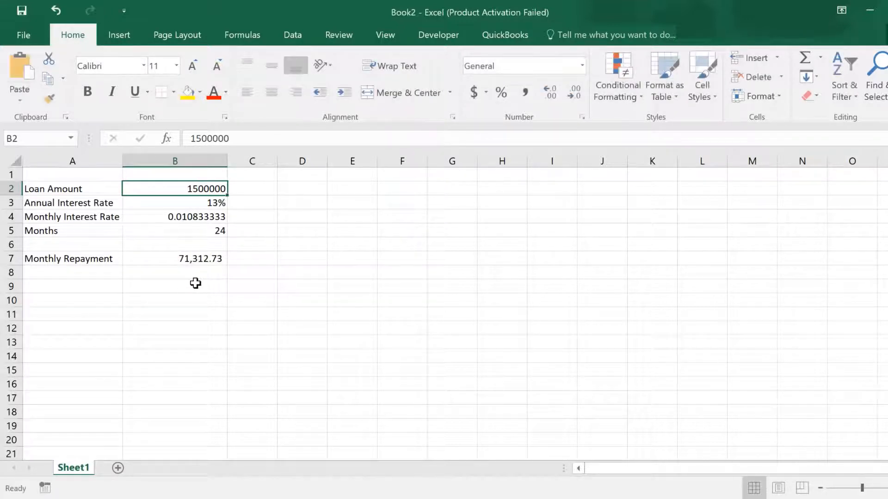
# Change the number of months in B5 to 36.
pyautogui.click(221, 230)
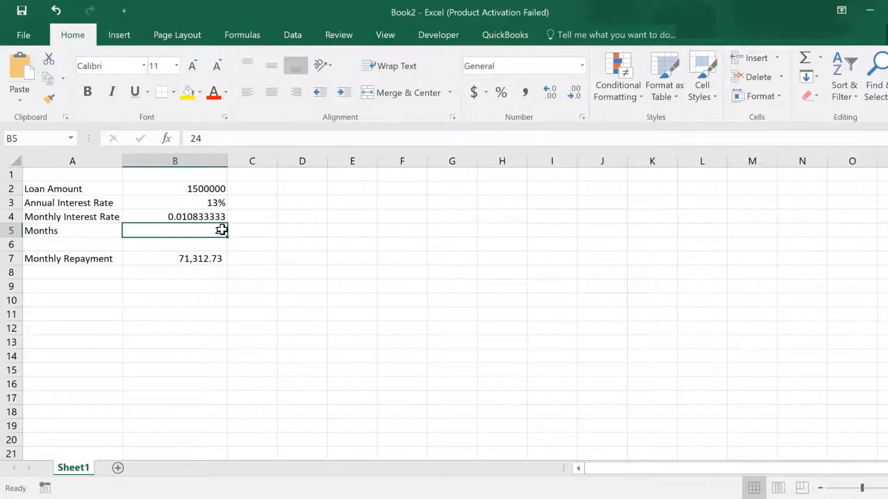
pyautogui.doubleClick(221, 230)
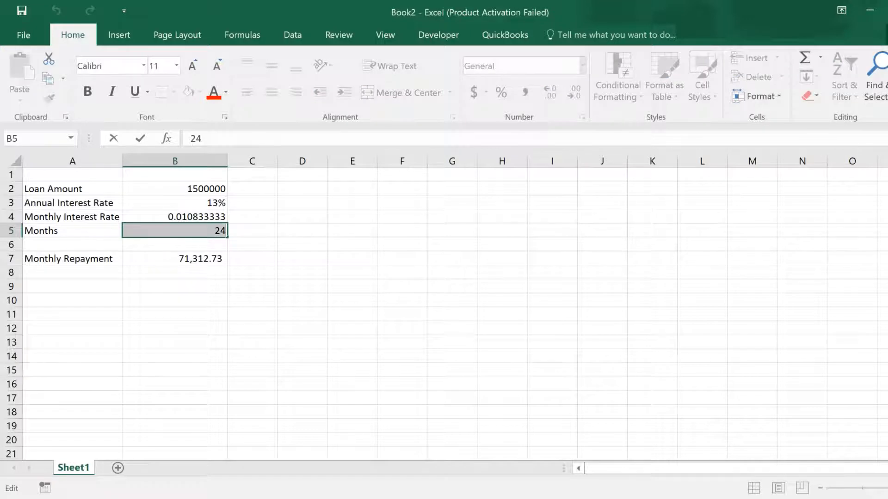
pyautogui.write('36')
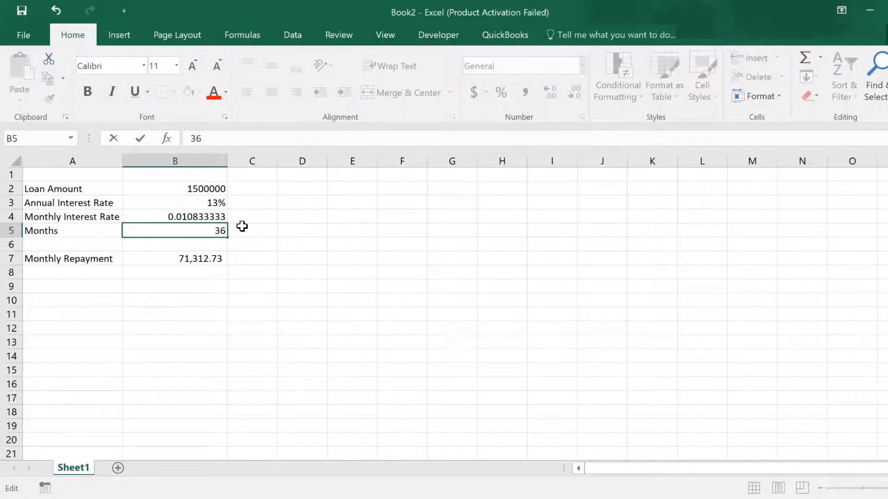
pyautogui.hotkey('ctrl', 'Return')
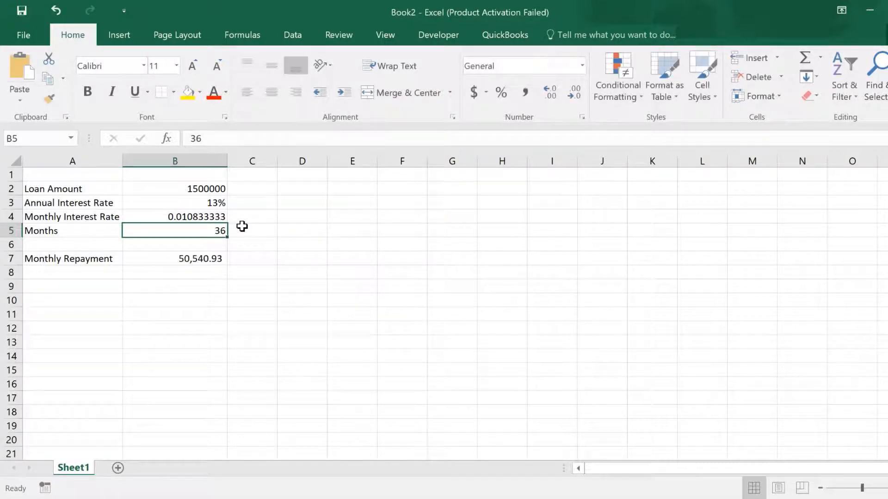
# Enter the column header Months in A9 to start a repayment schedule table.
pyautogui.click(198, 260)
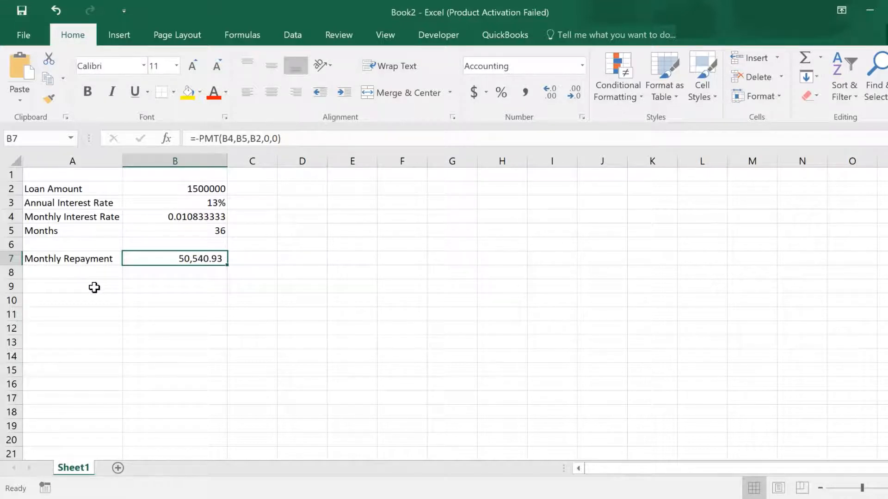
pyautogui.click(94, 288)
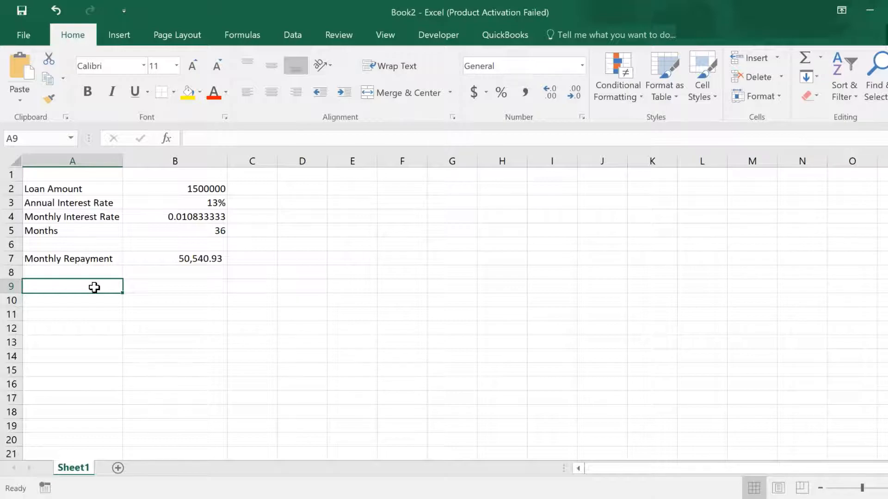
pyautogui.doubleClick(82, 286)
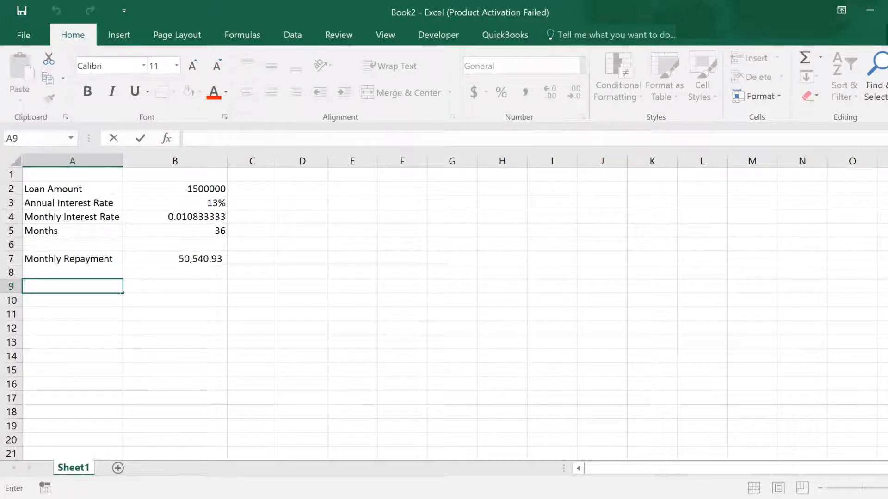
pyautogui.press('F2')
pyautogui.write('Months')
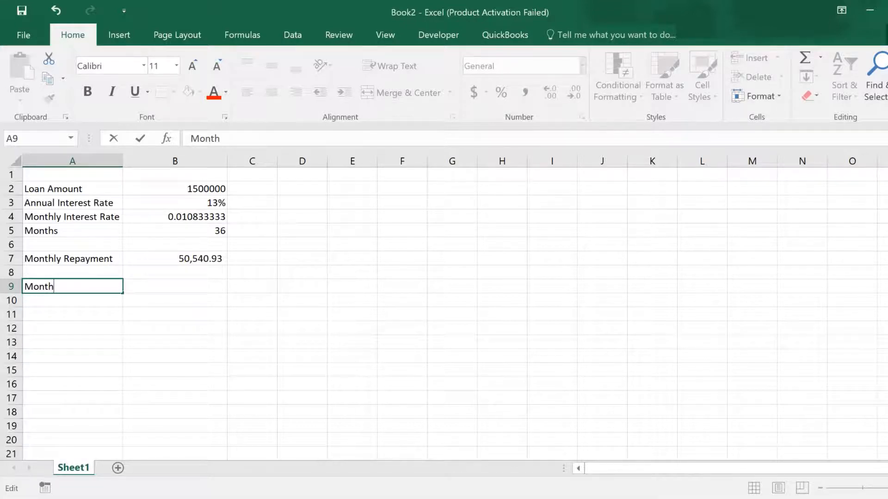
# Enter the header Monthly Repayments in B9.
pyautogui.click(167, 287)
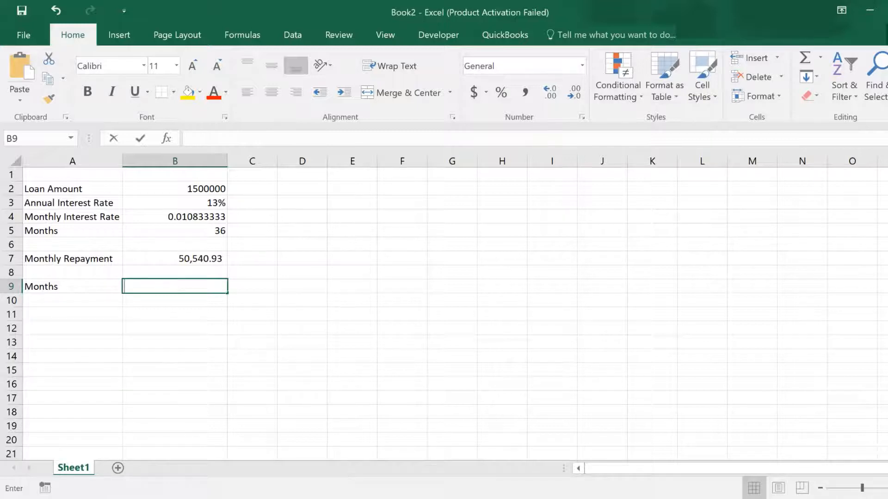
pyautogui.write('Monthl')
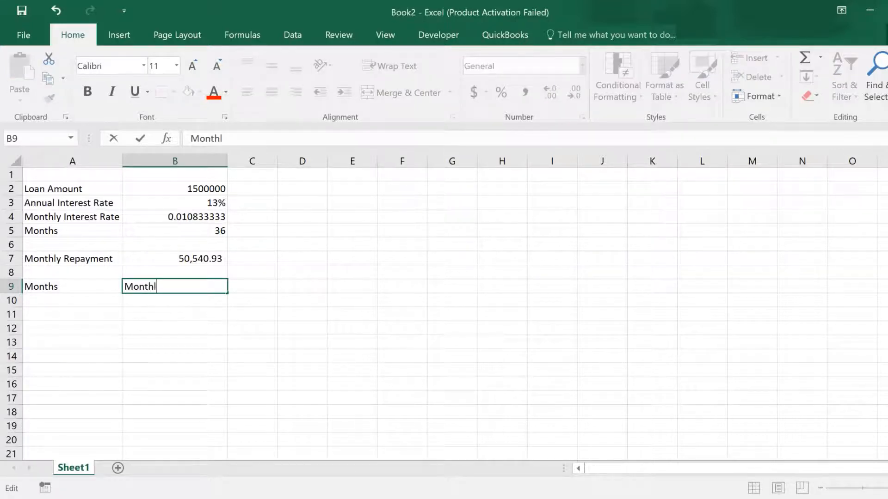
pyautogui.write('y Repayments')
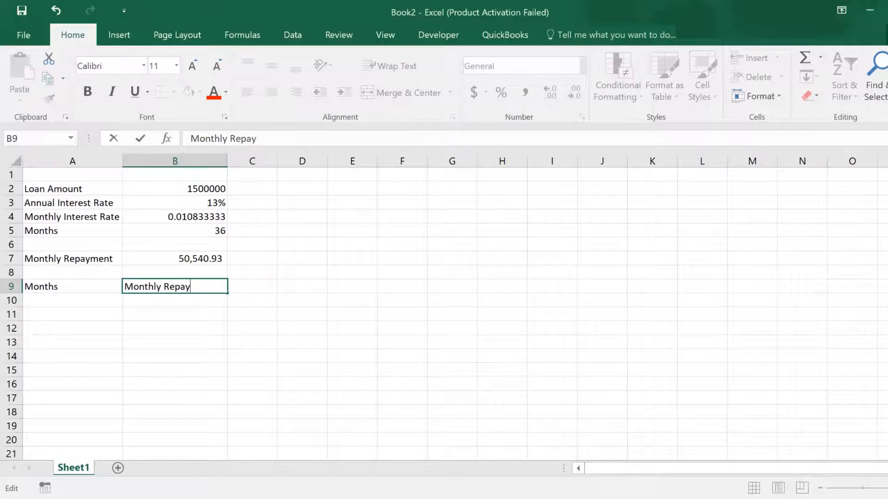
# Enter the header Interest in C9.
pyautogui.click(255, 292)
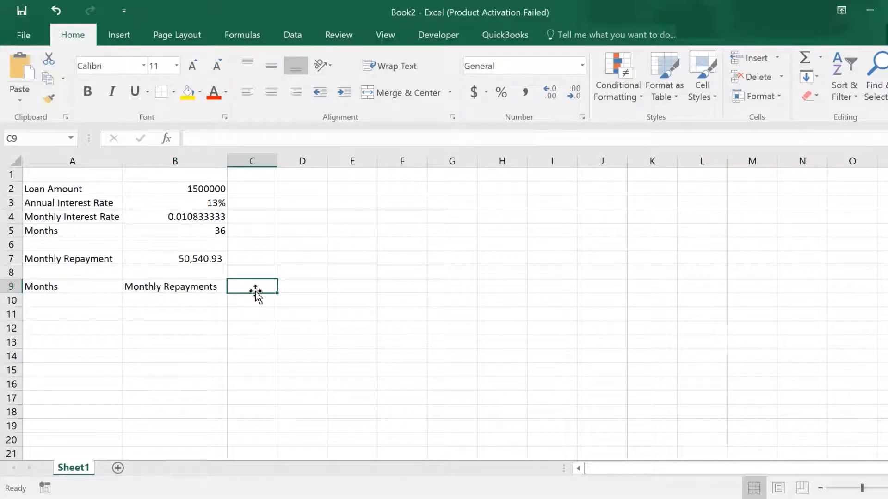
pyautogui.write('I')
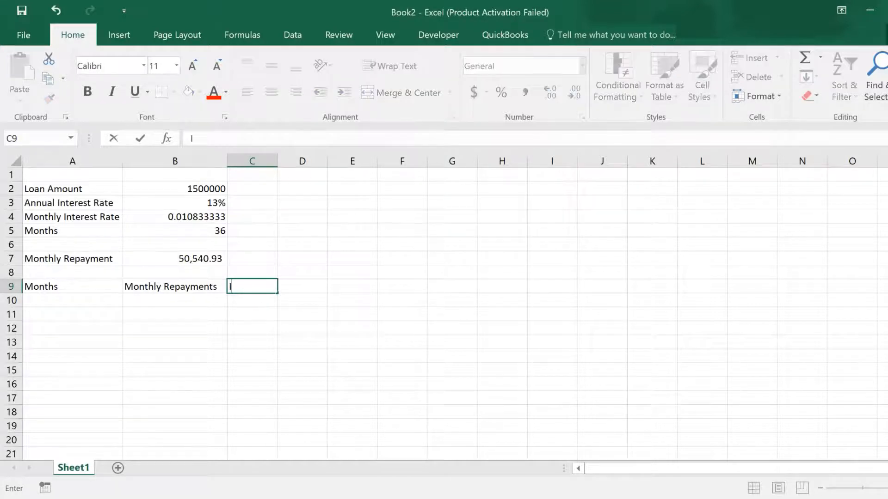
pyautogui.write('nterest')
pyautogui.click(316, 290)
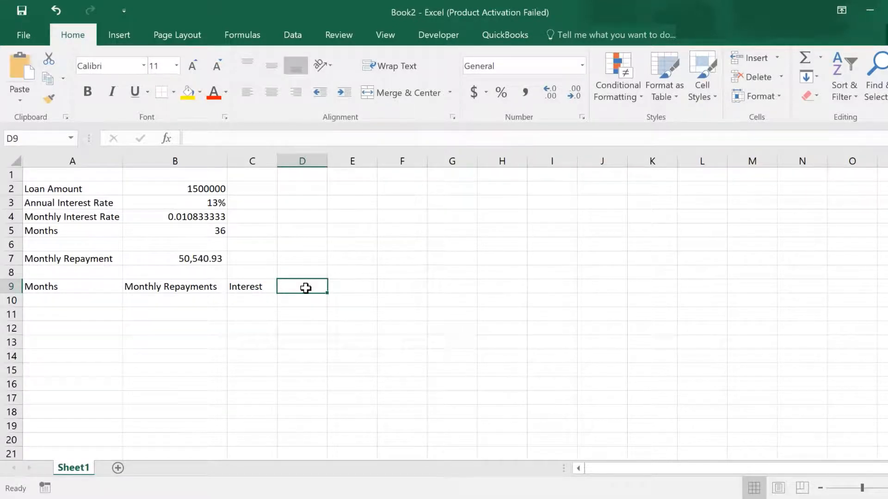
# Enter the header Principal in D9 and widen column D slightly.
pyautogui.press('BackSpace')
pyautogui.write('Princ')
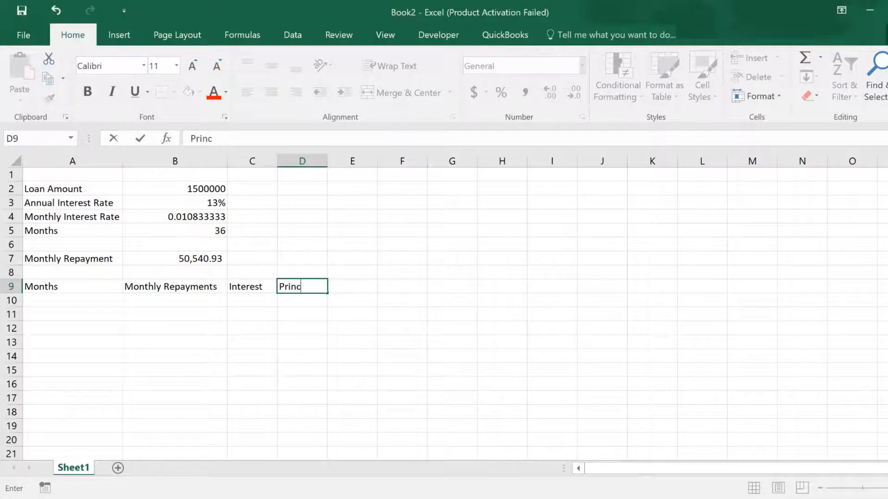
pyautogui.write('ipal')
pyautogui.click(363, 285)
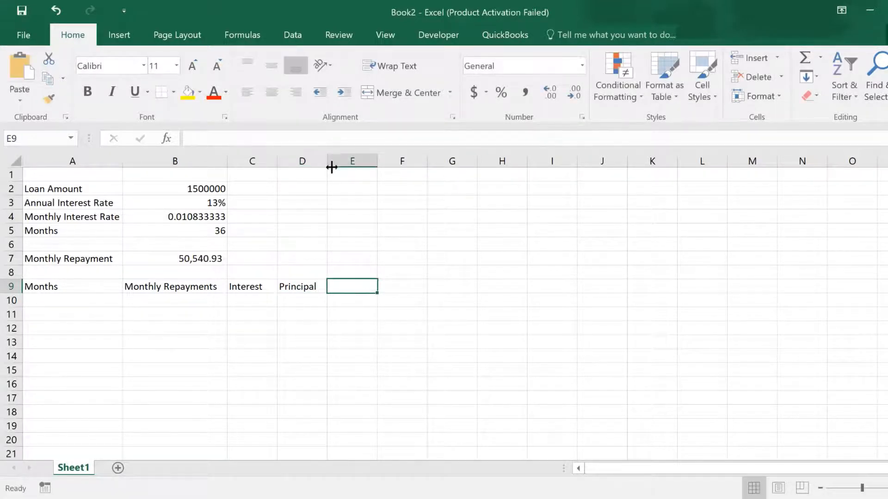
pyautogui.moveTo(326, 162); pyautogui.dragTo(337, 165)
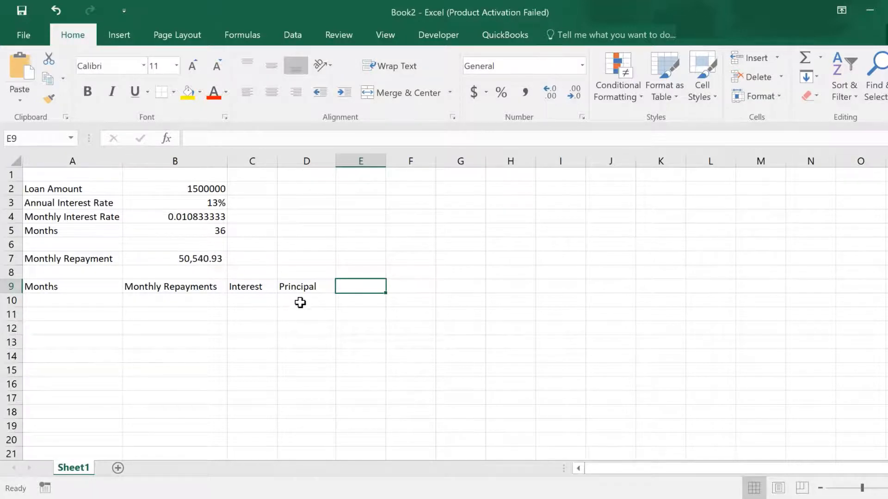
# Enter the header Loan Balance in E9 and autofit column E to its text.
pyautogui.doubleClick(361, 287)
pyautogui.write('Loan ')
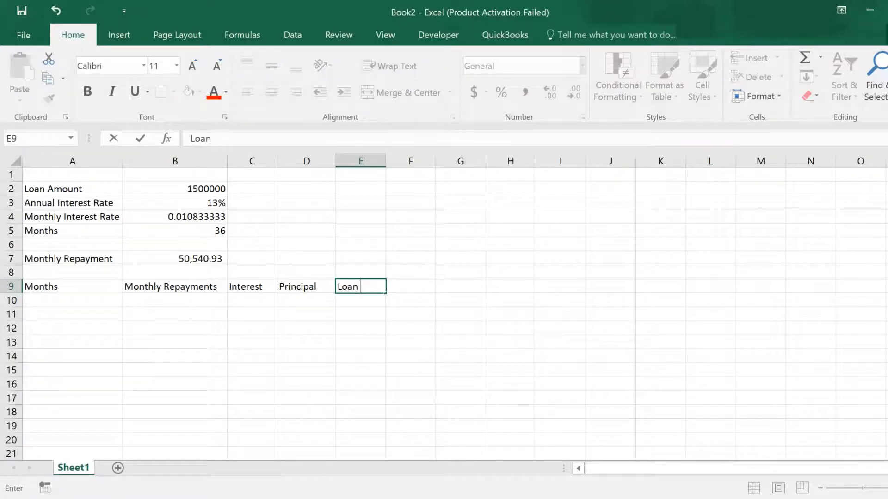
pyautogui.write('Balance')
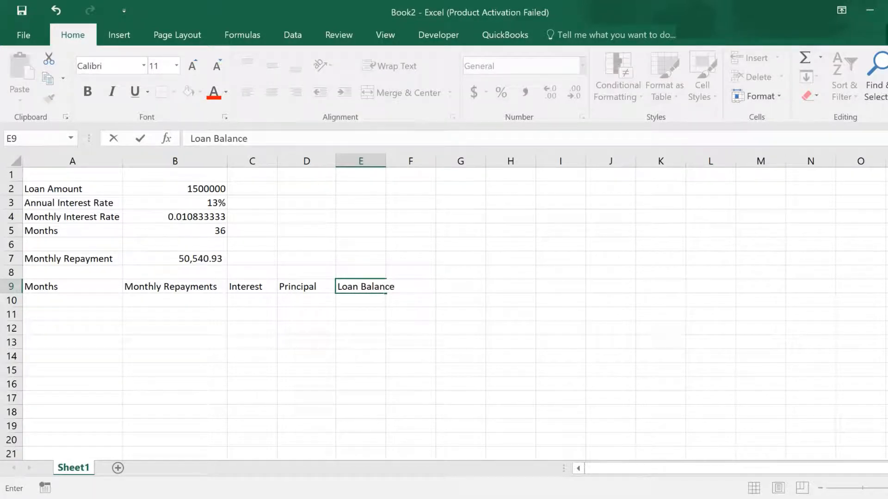
pyautogui.doubleClick(384, 160)
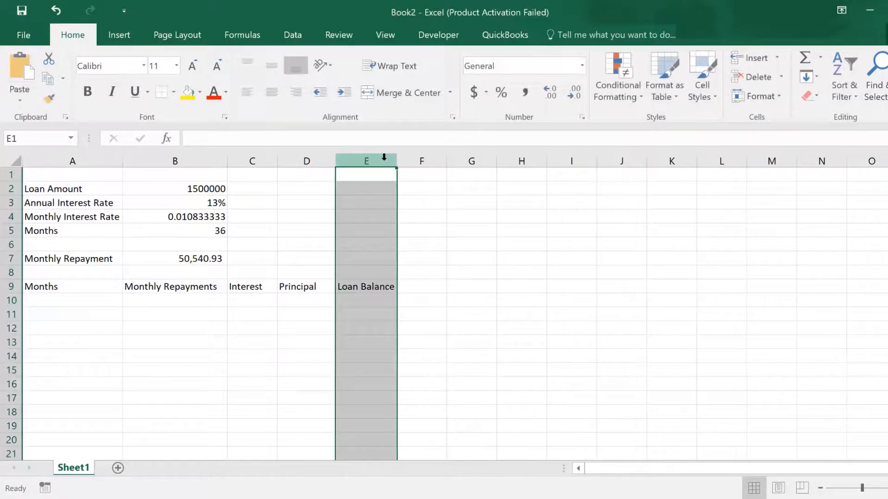
# Enter the month numbers 0, 1 and 2 in cells A10 to A12.
pyautogui.click(74, 300)
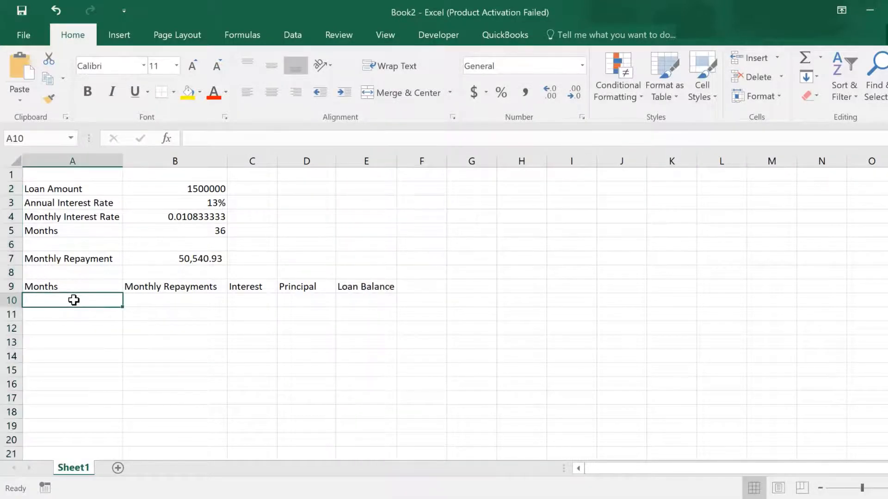
pyautogui.press('F2')
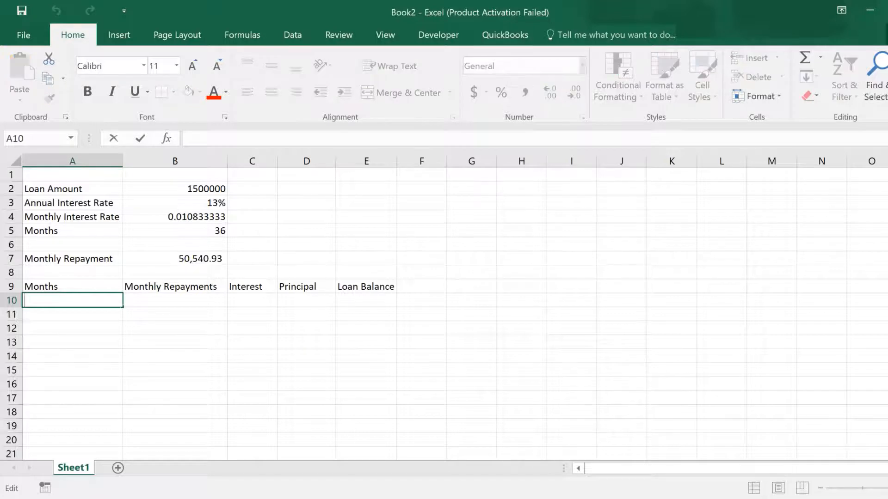
pyautogui.write('0')
pyautogui.hotkey('ctrl', 'Return')
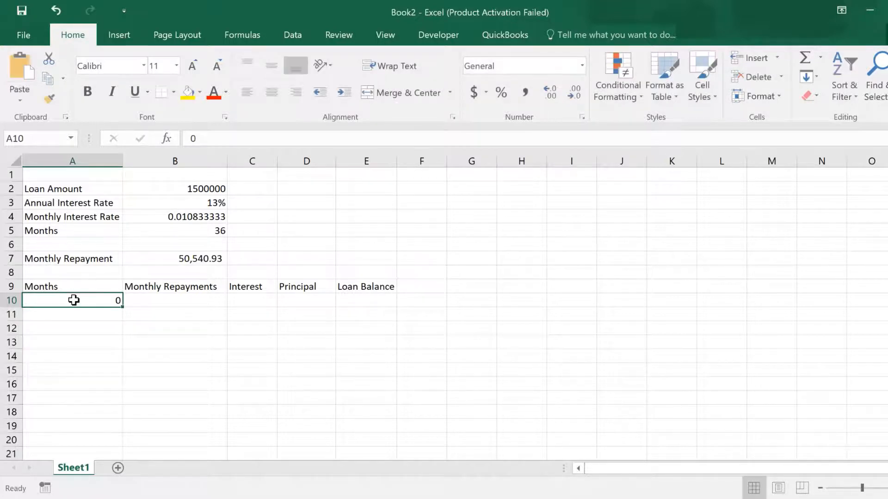
pyautogui.click(98, 316)
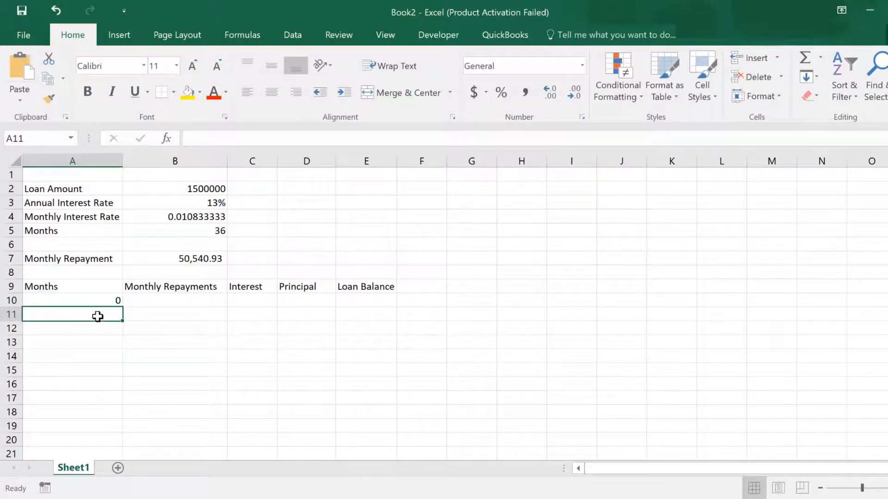
pyautogui.press('F2')
pyautogui.write('1')
pyautogui.hotkey('ctrl', 'Return')
pyautogui.click(111, 333)
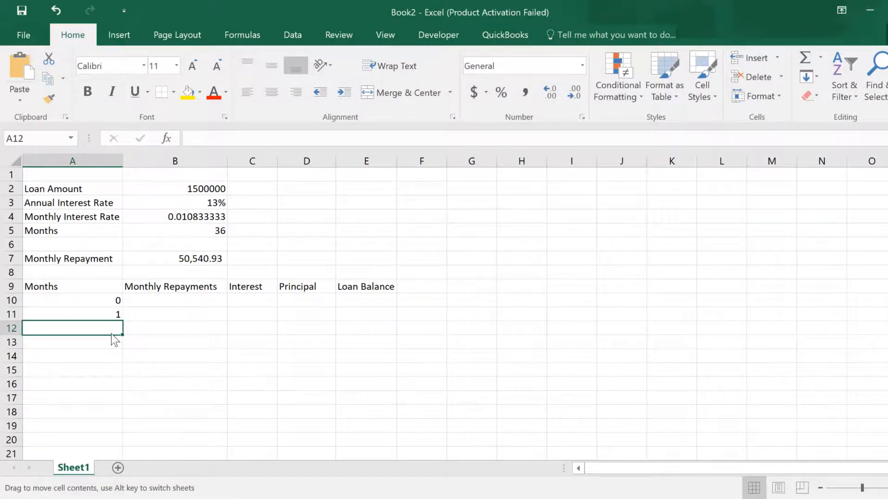
pyautogui.doubleClick(113, 325)
pyautogui.write('2')
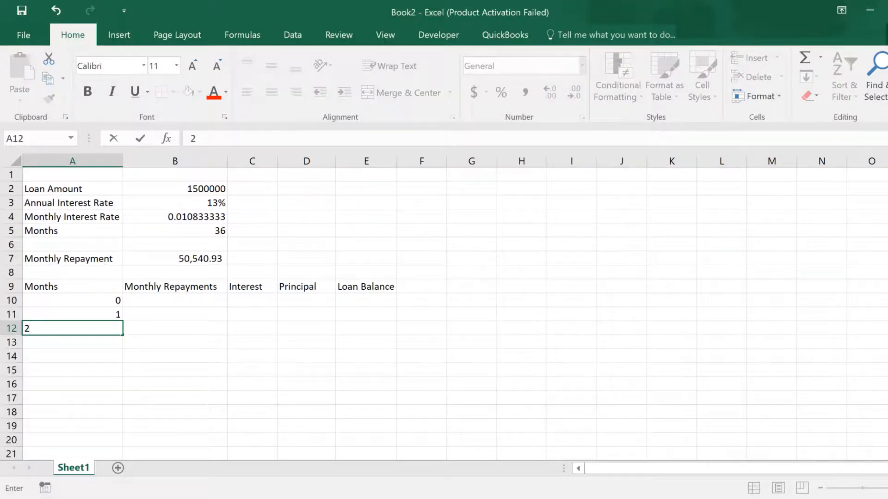
pyautogui.hotkey('ctrl', 'Return')
# Fill the month number series down column A through 36 in A46.
pyautogui.moveTo(115, 301); pyautogui.dragTo(87, 425)
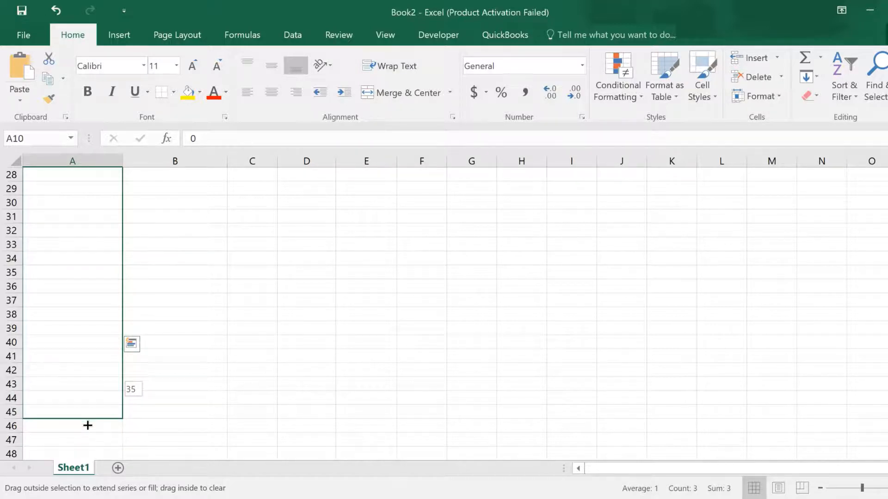
pyautogui.moveTo(87, 425); pyautogui.dragTo(87, 426)
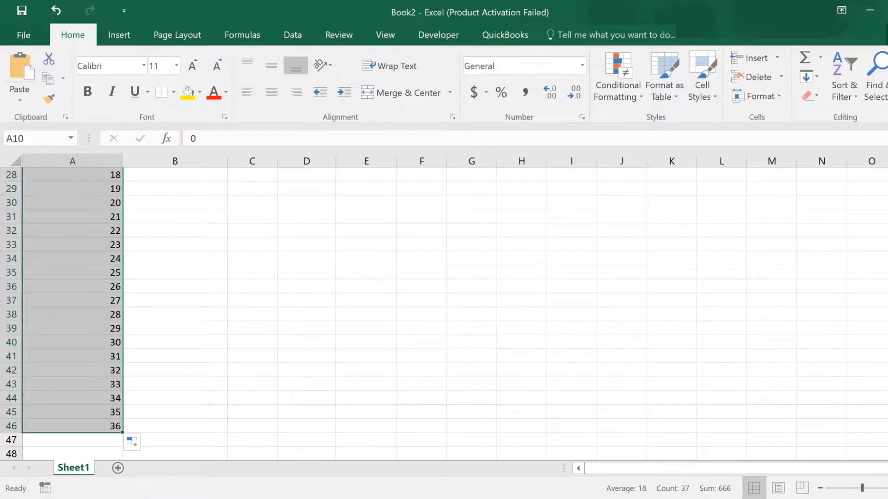
pyautogui.scroll(9, 710, 263)
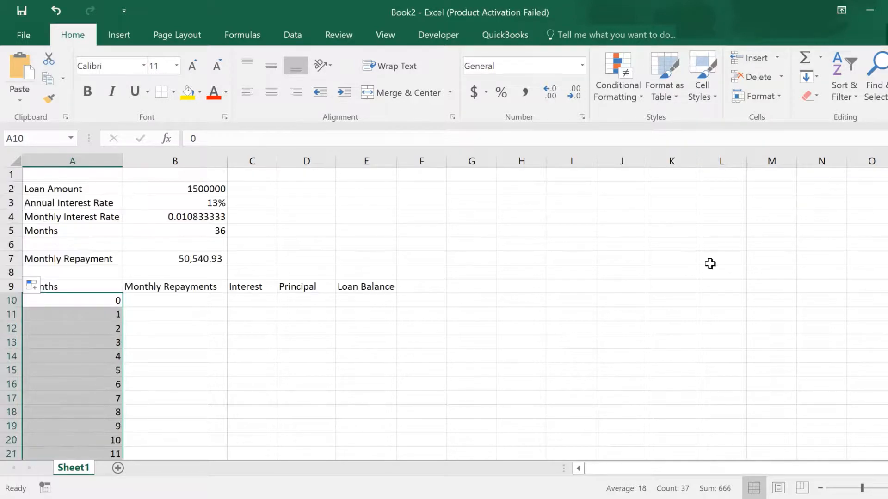
pyautogui.press('Right')
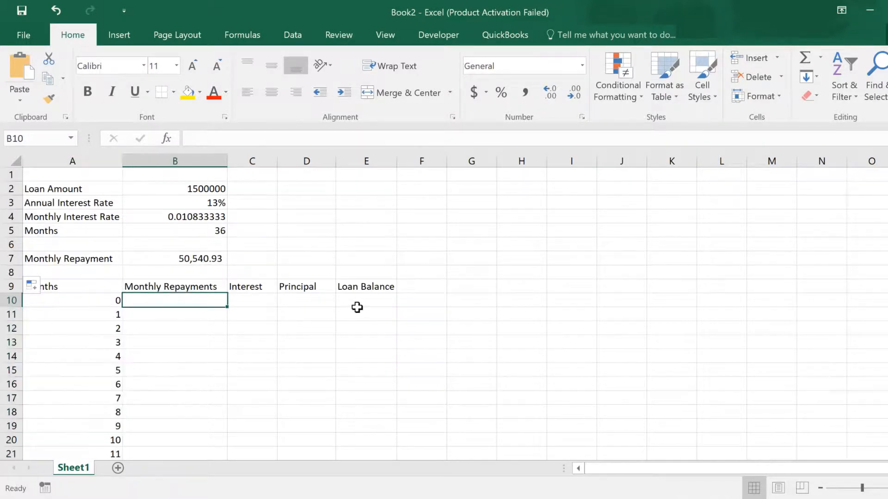
pyautogui.click(366, 303)
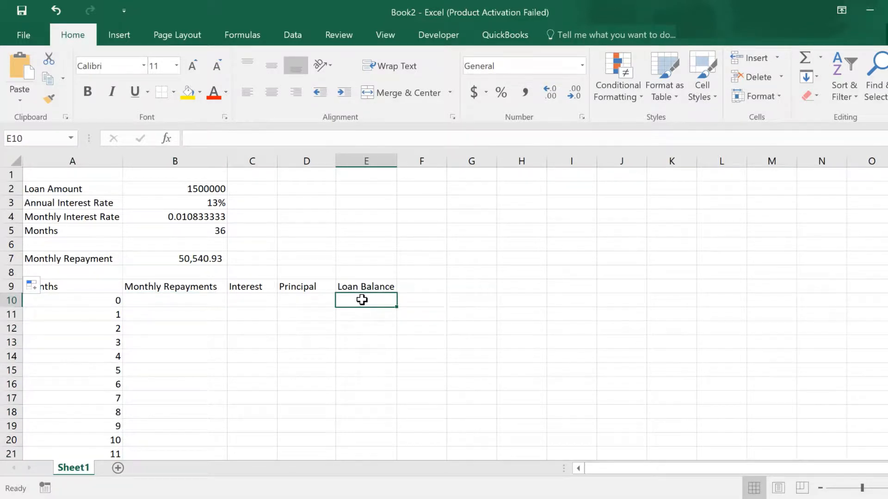
# Enter a formula in E10 referencing the loan amount in B2 as the opening loan balance.
pyautogui.doubleClick(362, 300)
pyautogui.write('=')
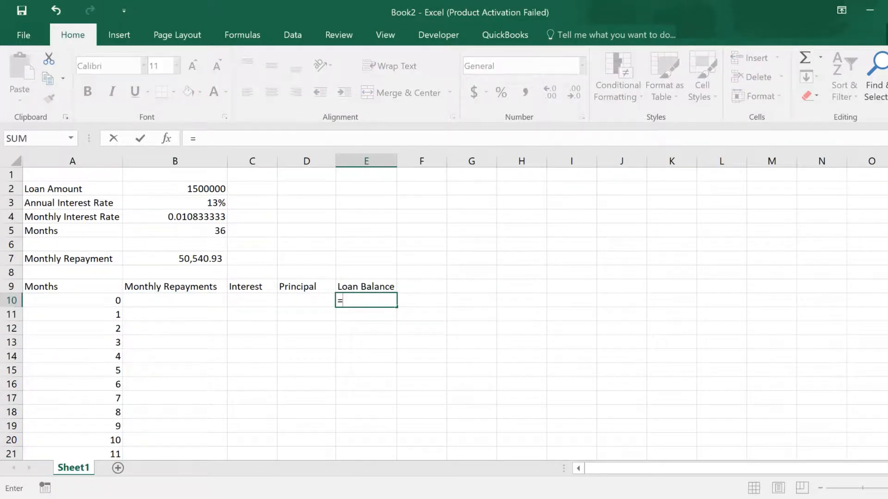
pyautogui.click(200, 190)
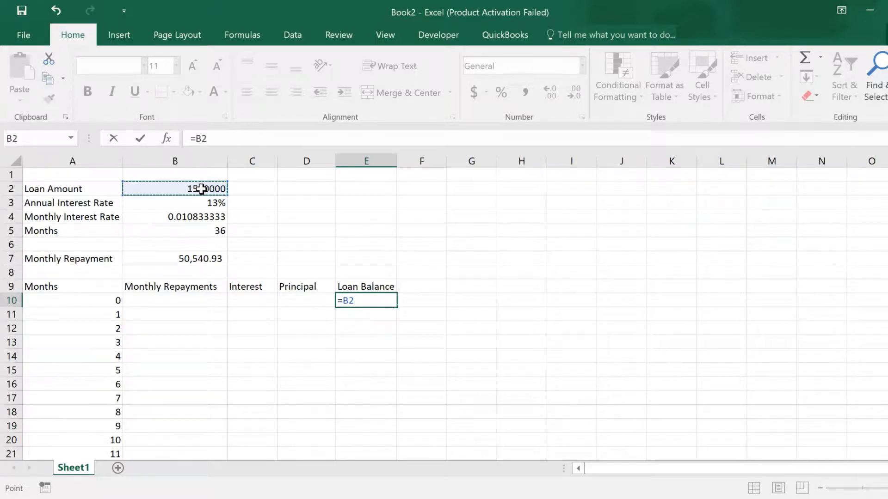
pyautogui.hotkey('ctrl', 'Return')
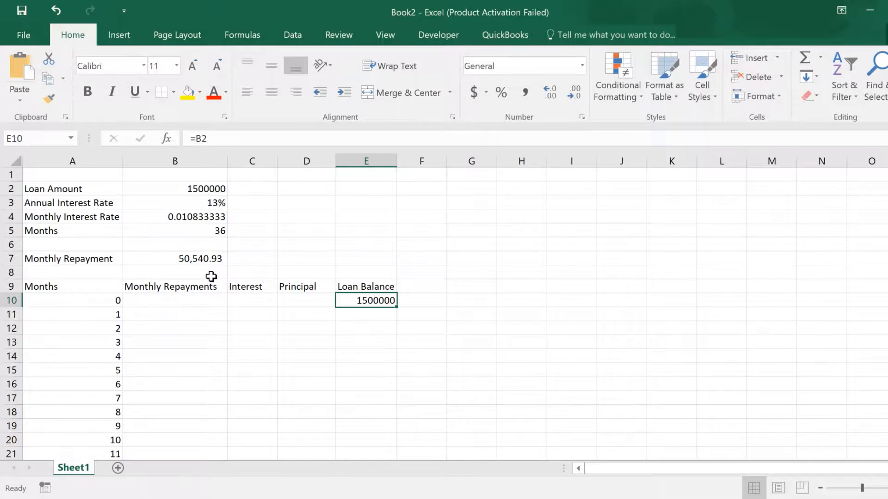
# Apply comma style number formatting to the loan amount in B2 and the opening balance in E10.
pyautogui.click(213, 190)
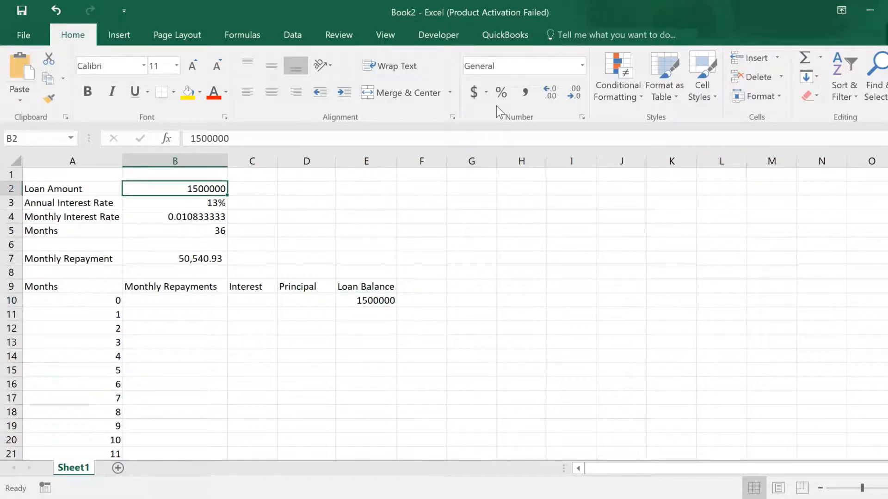
pyautogui.click(524, 92)
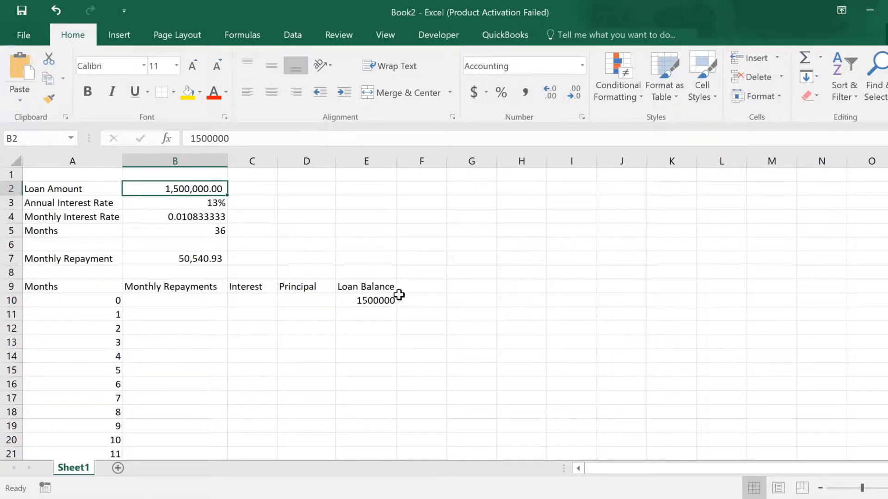
pyautogui.click(384, 299)
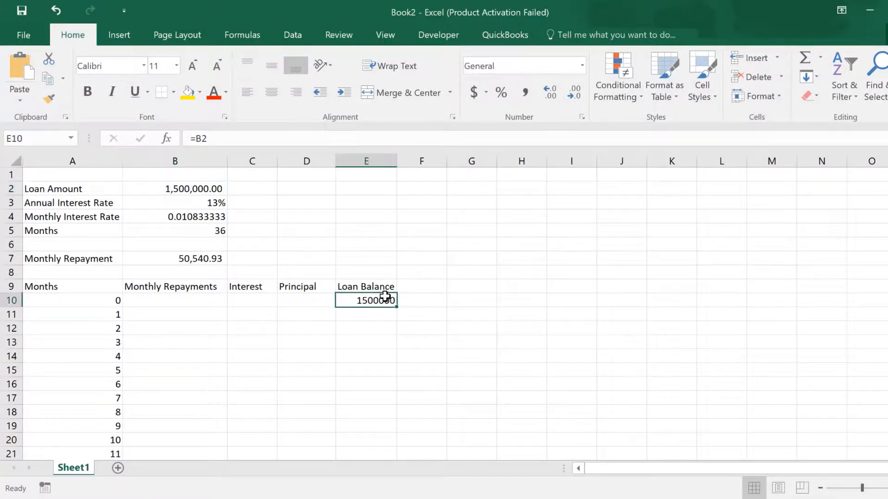
pyautogui.click(525, 92)
# Enter the absolute reference =$B$7 in B11 to pull in the monthly repayment.
pyautogui.click(183, 316)
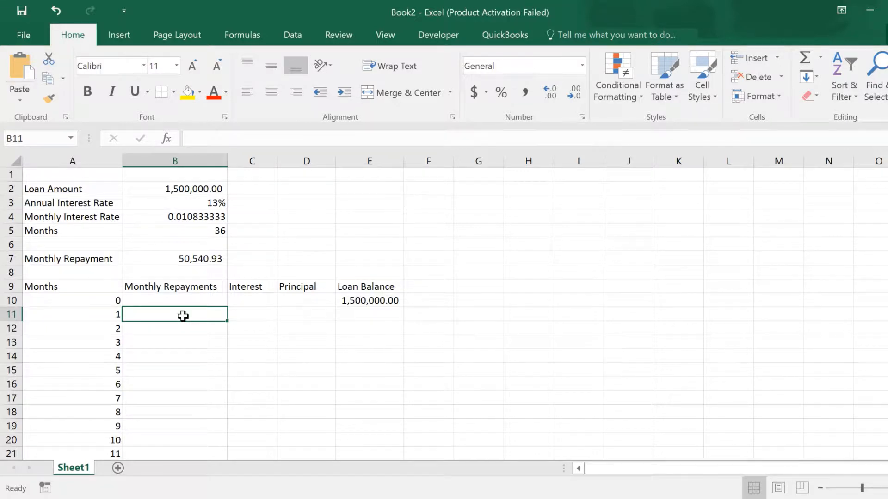
pyautogui.doubleClick(183, 316)
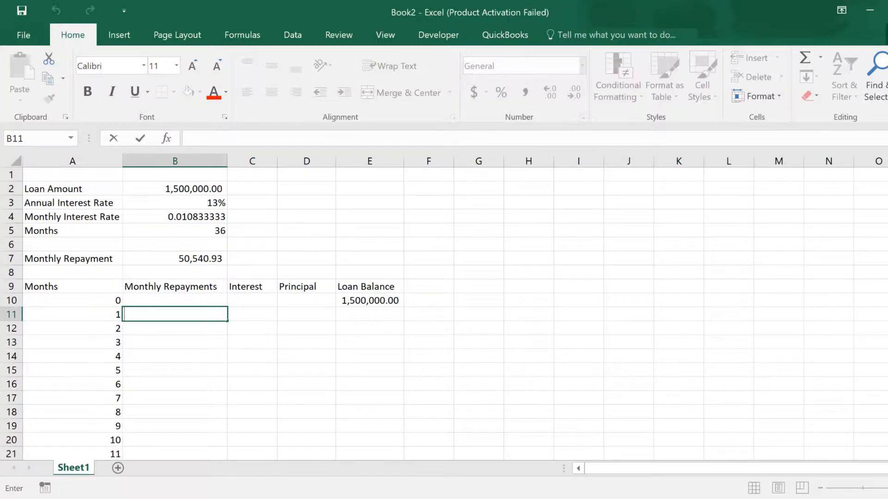
pyautogui.write('=')
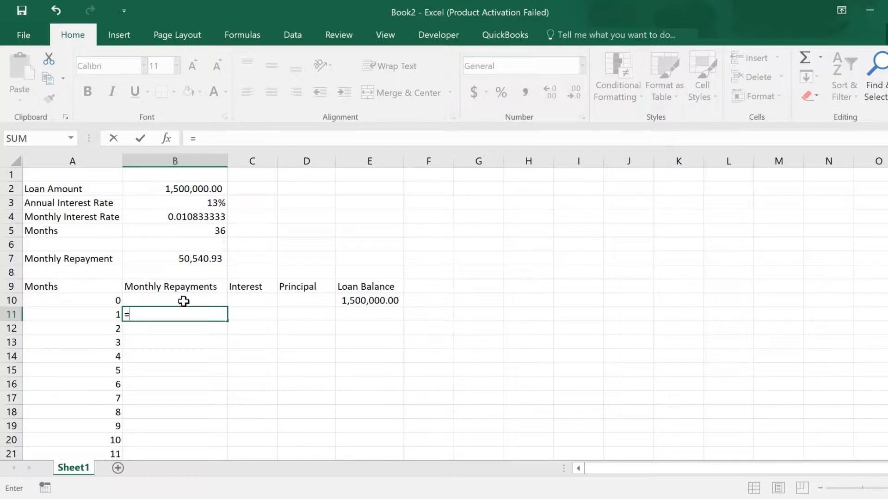
pyautogui.click(197, 257)
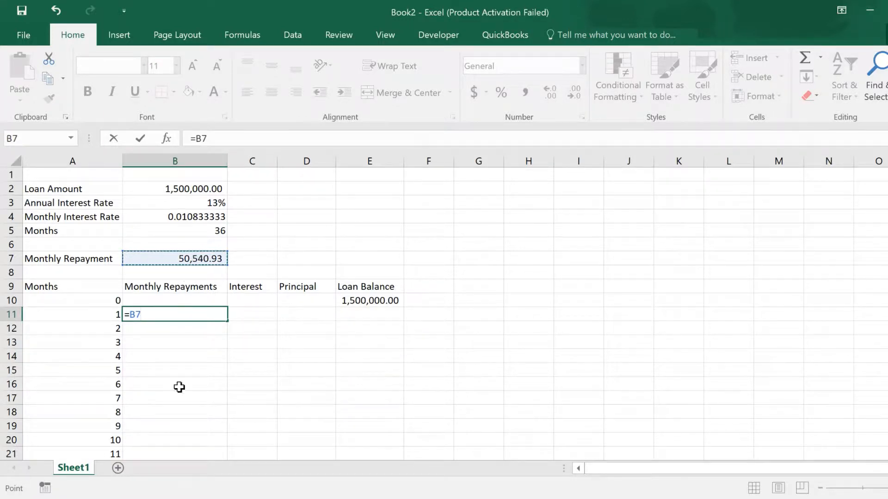
pyautogui.click(130, 314)
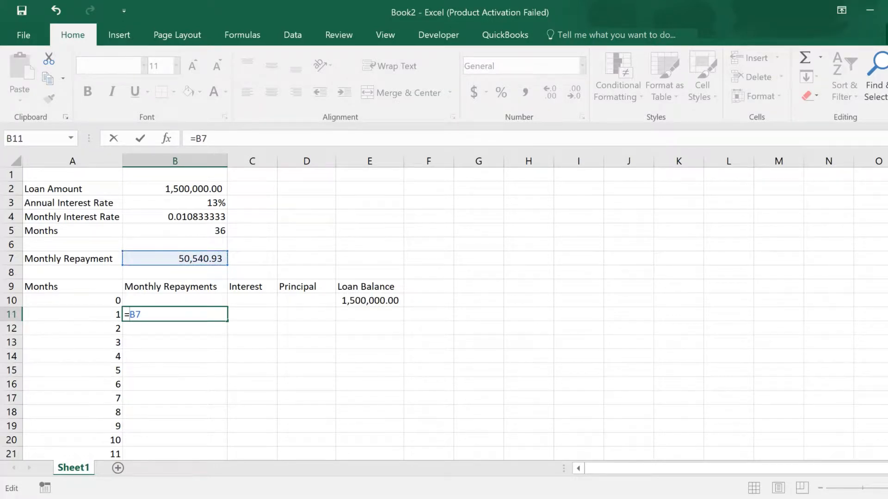
pyautogui.write('$B$')
pyautogui.hotkey('ctrl', 'Return')
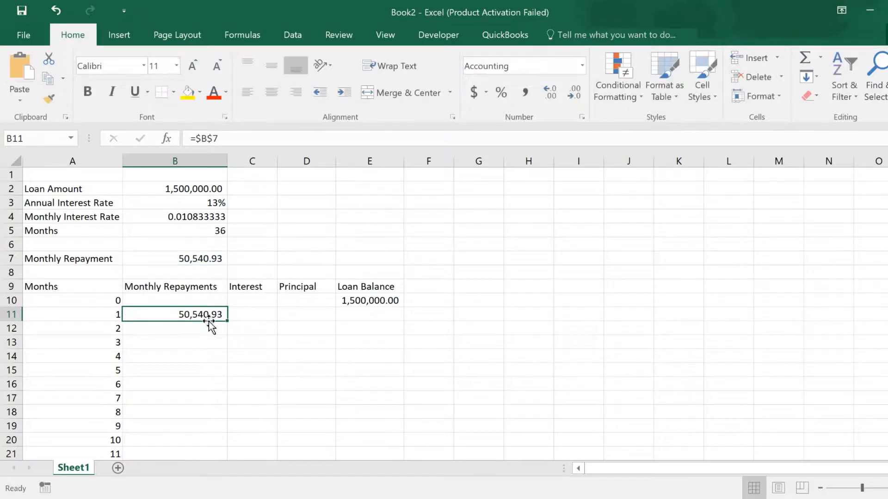
# Enter the interest formula =$B$4*E10 in C11, multiplying the monthly rate by the previous balance.
pyautogui.moveTo(229, 319)
pyautogui.mouseDown()
pyautogui.moveTo(217, 436)
pyautogui.moveTo(230, 312)
pyautogui.moveTo(224, 323)
pyautogui.mouseUp()
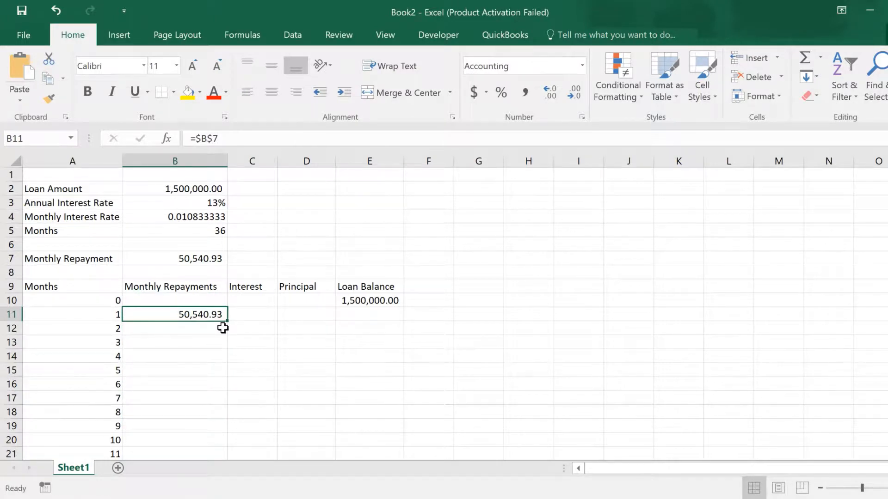
pyautogui.click(262, 316)
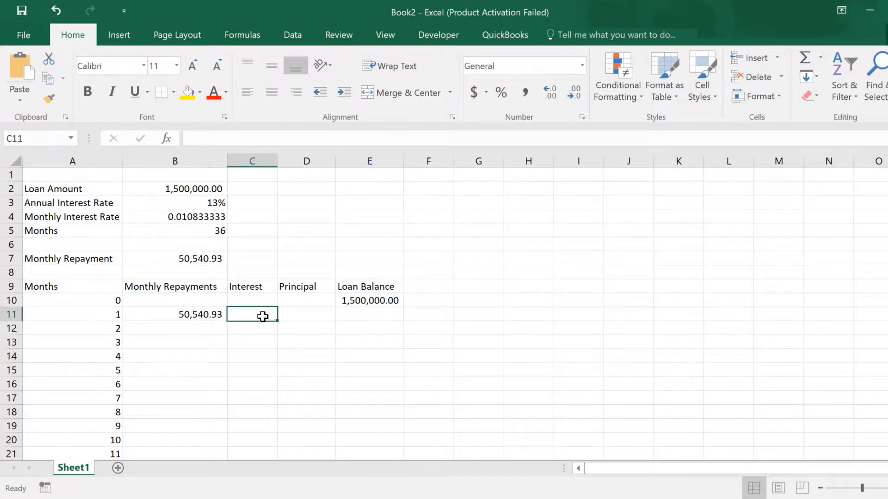
pyautogui.doubleClick(263, 317)
pyautogui.write('=')
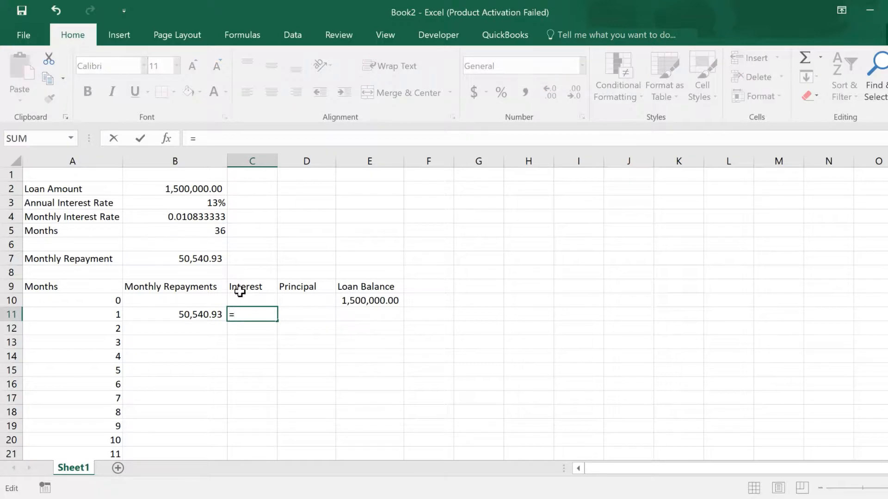
pyautogui.click(190, 215)
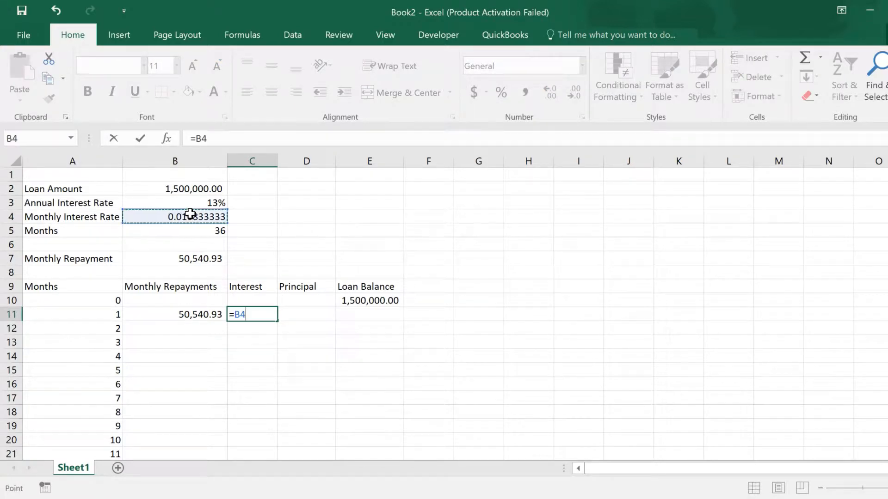
pyautogui.click(234, 315)
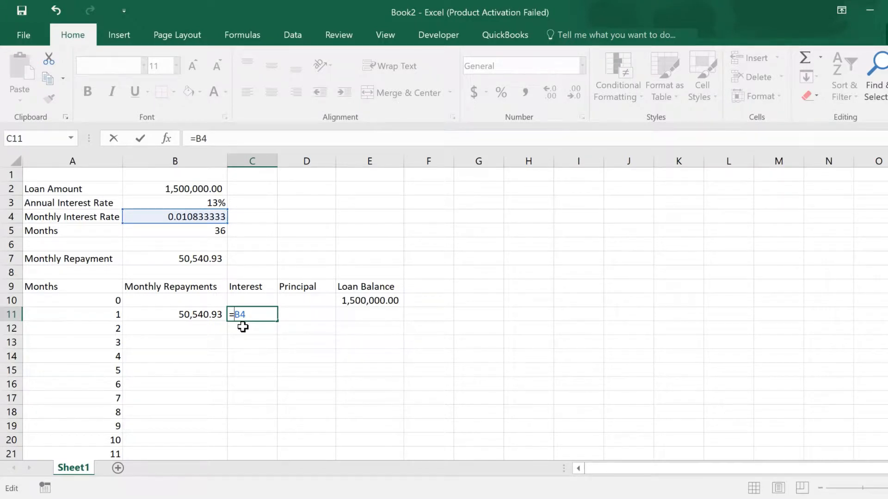
pyautogui.write('$')
pyautogui.press('Right')
pyautogui.write('$4*')
pyautogui.click(371, 302)
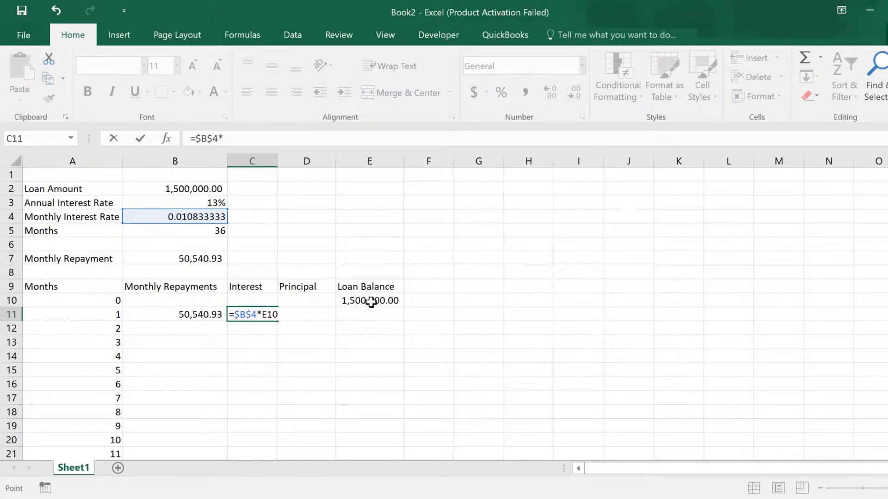
pyautogui.hotkey('ctrl', 'Return')
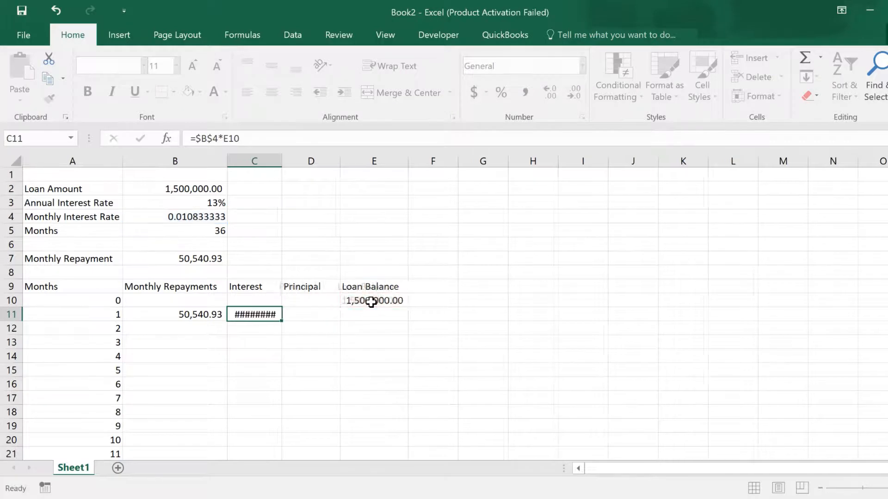
# Enter the principal formula =B11-C11 in D11, subtracting interest from the repayment.
pyautogui.click(326, 314)
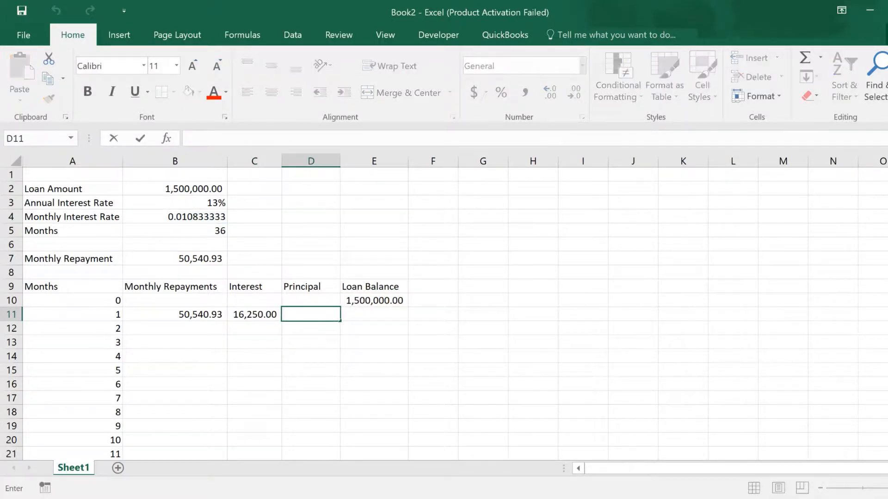
pyautogui.write('=')
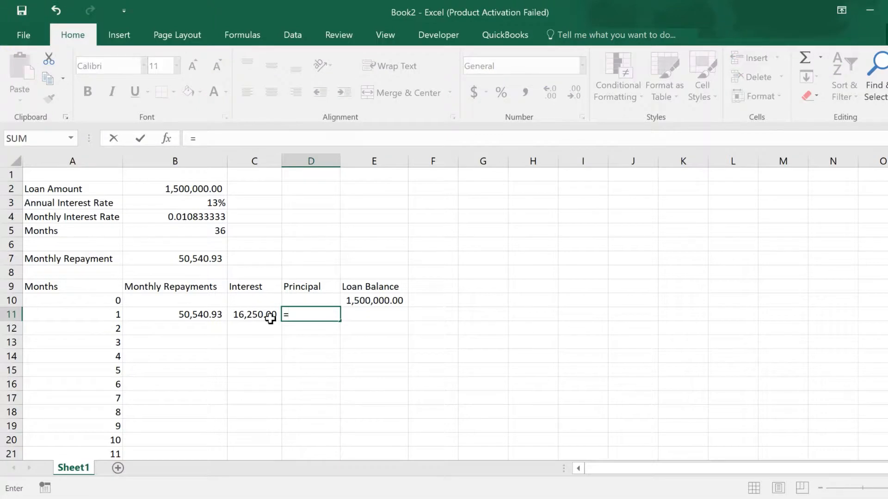
pyautogui.click(192, 315)
pyautogui.write('-')
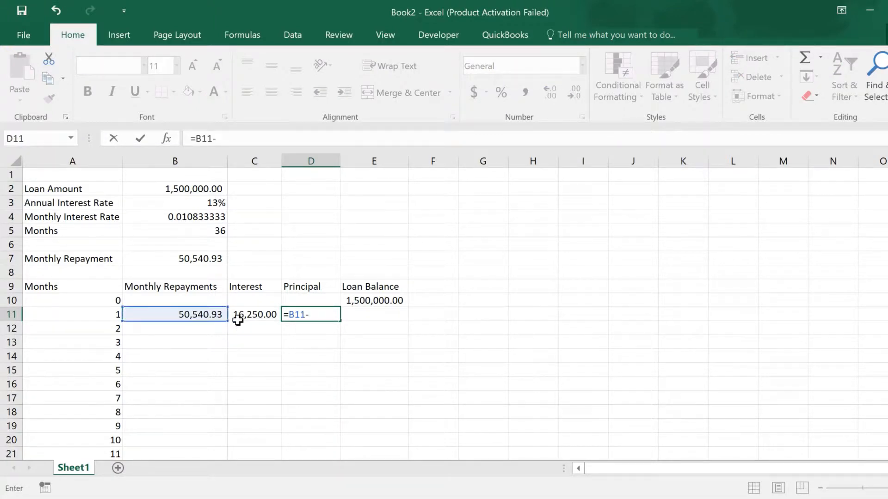
pyautogui.click(257, 315)
pyautogui.hotkey('ctrl', 'Return')
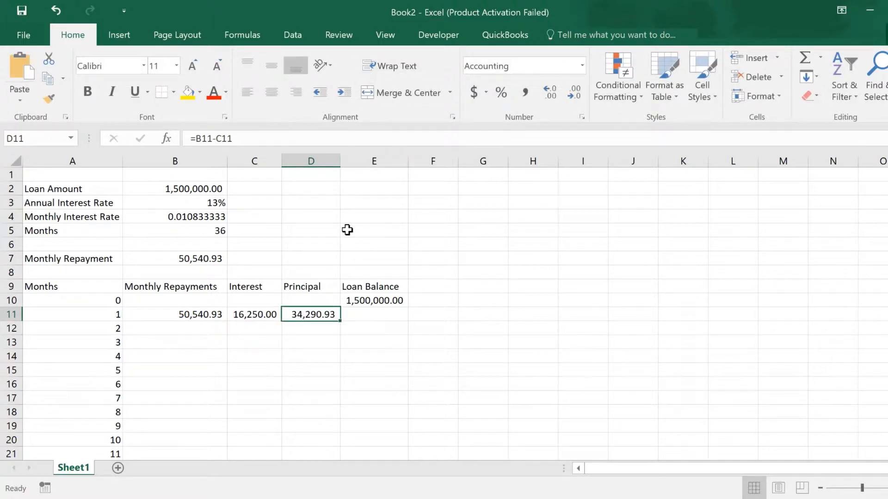
# Enter the loan balance formula =E10-D11 in E11, subtracting the principal from the previous balance.
pyautogui.click(373, 314)
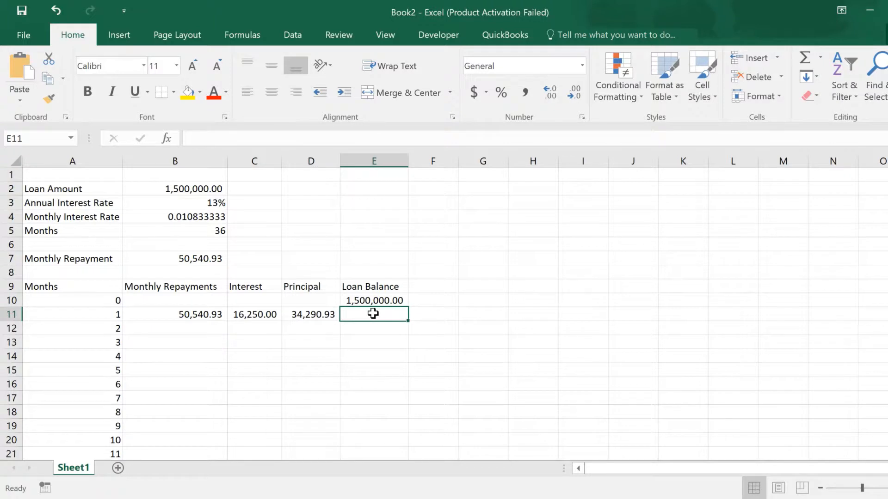
pyautogui.write('=')
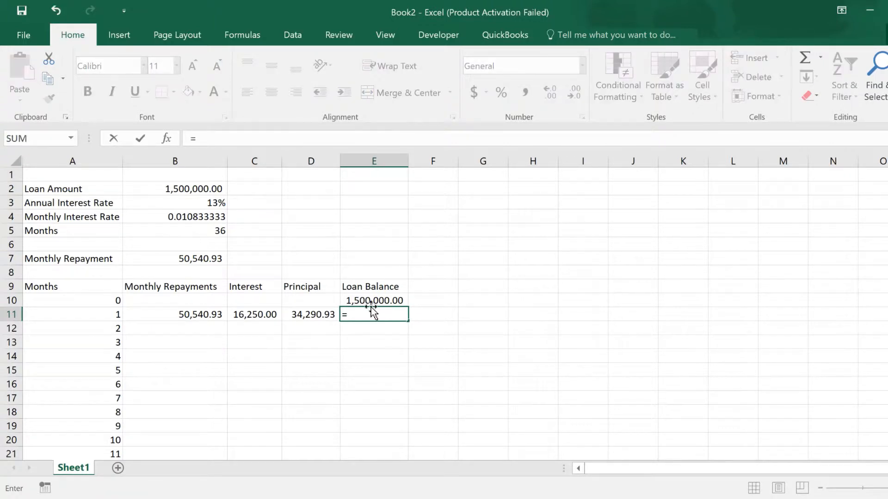
pyautogui.click(370, 300)
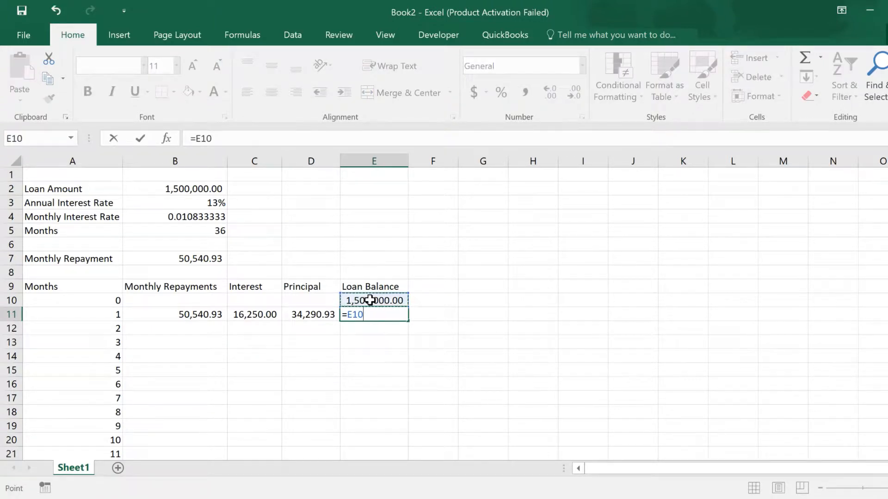
pyautogui.write('-')
pyautogui.click(327, 314)
pyautogui.press('Return')
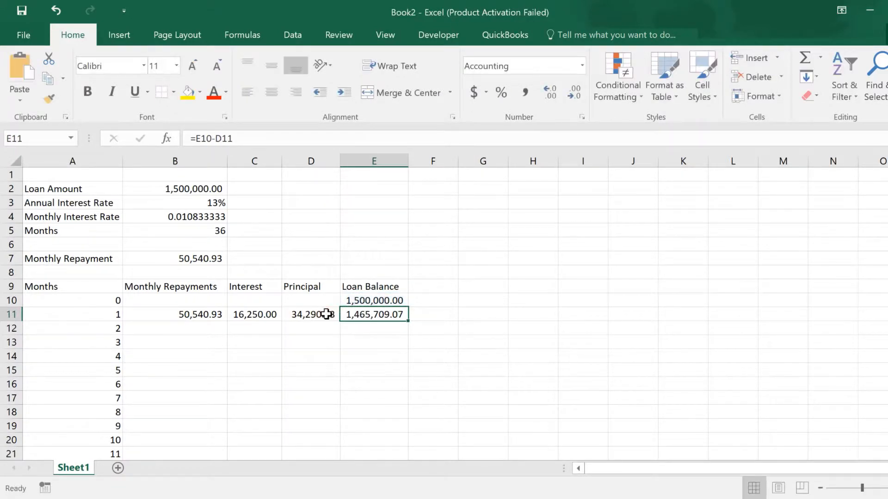
# Copy the formulas in B11:E11 down through row 46 to complete the amortization schedule.
pyautogui.click(186, 315)
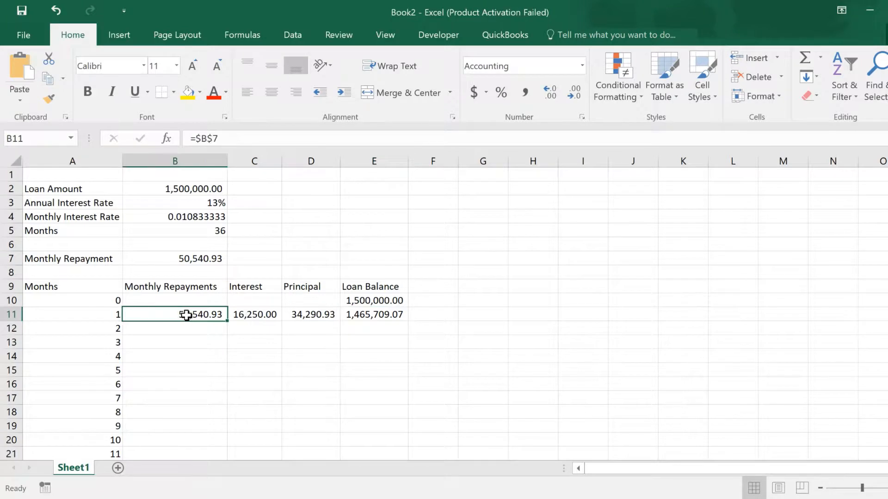
pyautogui.moveTo(200, 314); pyautogui.dragTo(365, 316)
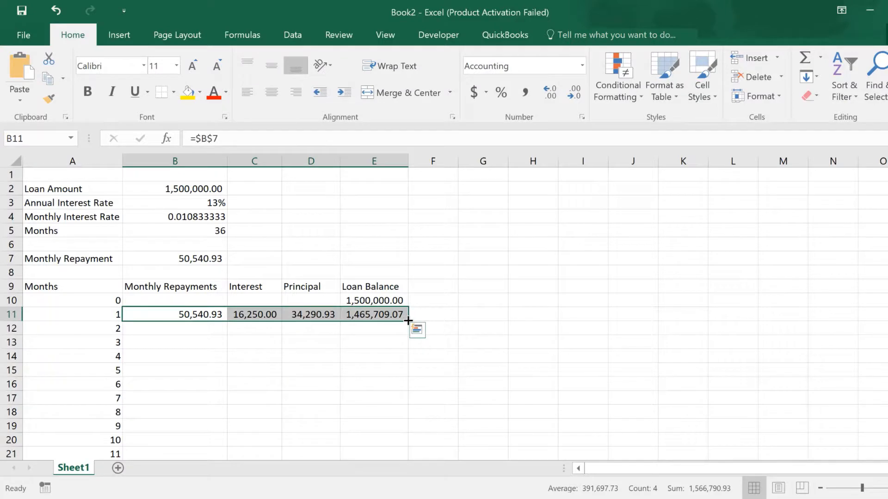
pyautogui.moveTo(408, 320); pyautogui.dragTo(399, 458)
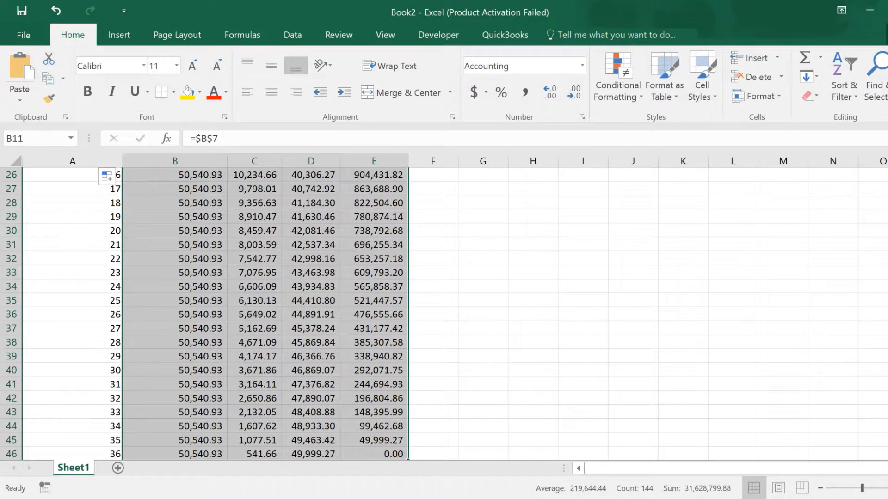
pyautogui.scroll(8, 881, 427)
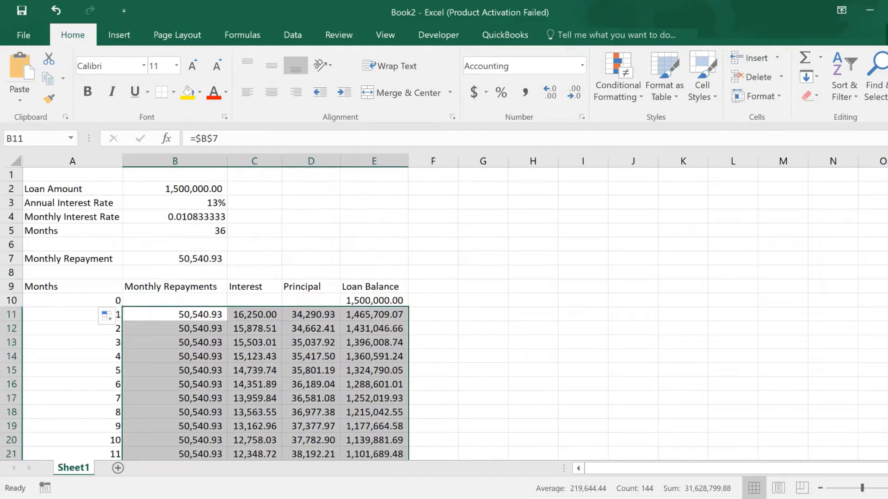
# Shade the header row A9:E9 with a light grey fill colour.
pyautogui.click(293, 319)
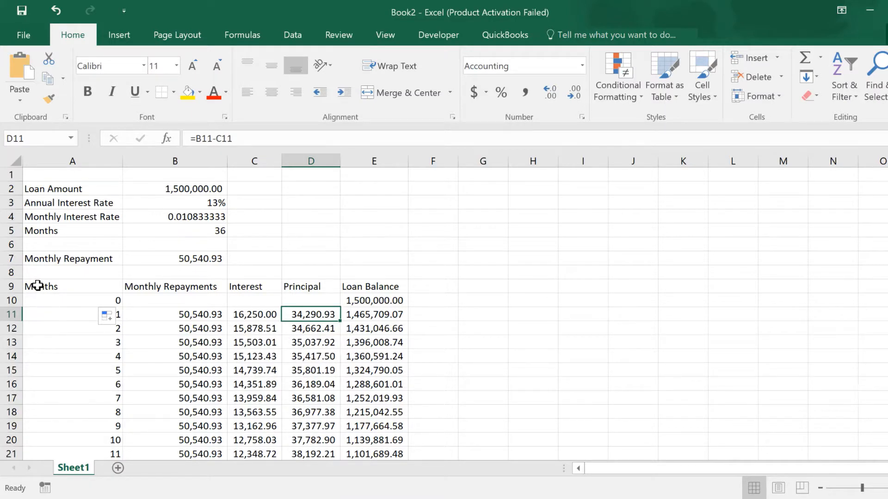
pyautogui.moveTo(38, 286); pyautogui.dragTo(350, 287)
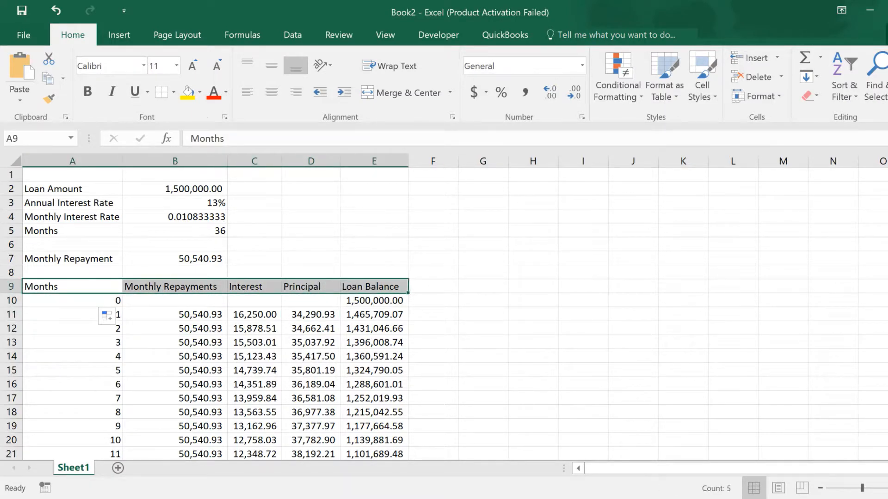
pyautogui.click(199, 95)
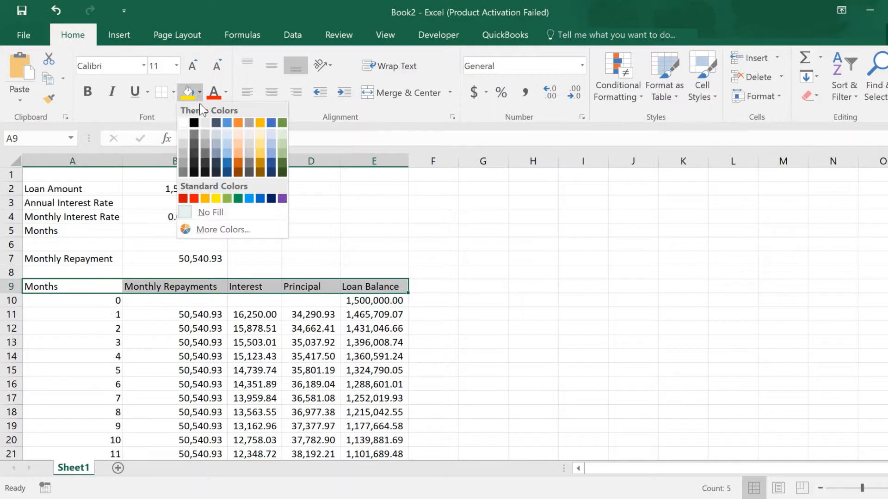
pyautogui.click(183, 143)
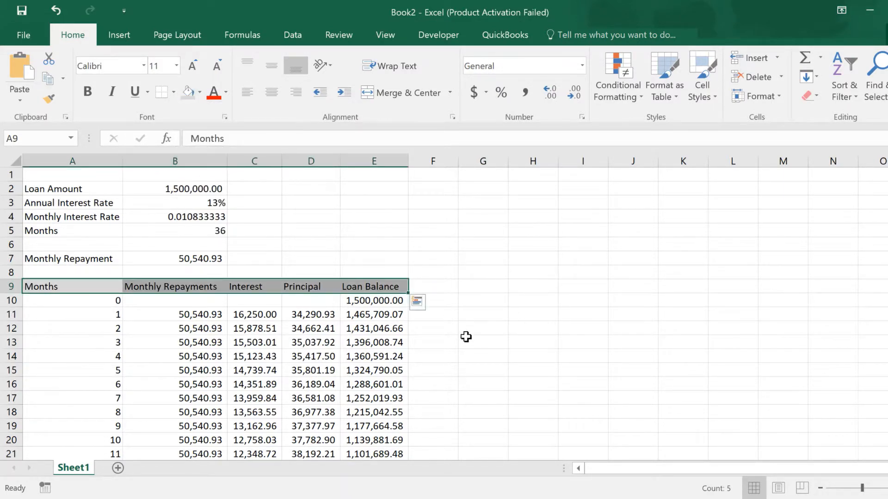
pyautogui.click(398, 407)
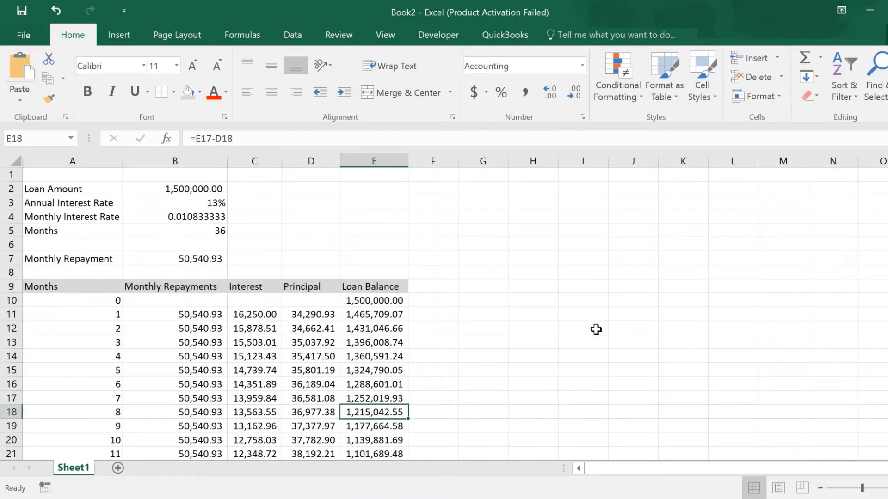
# Change the loan amount in B2 to 5000000 to recalculate the repayment and schedule.
pyautogui.click(217, 257)
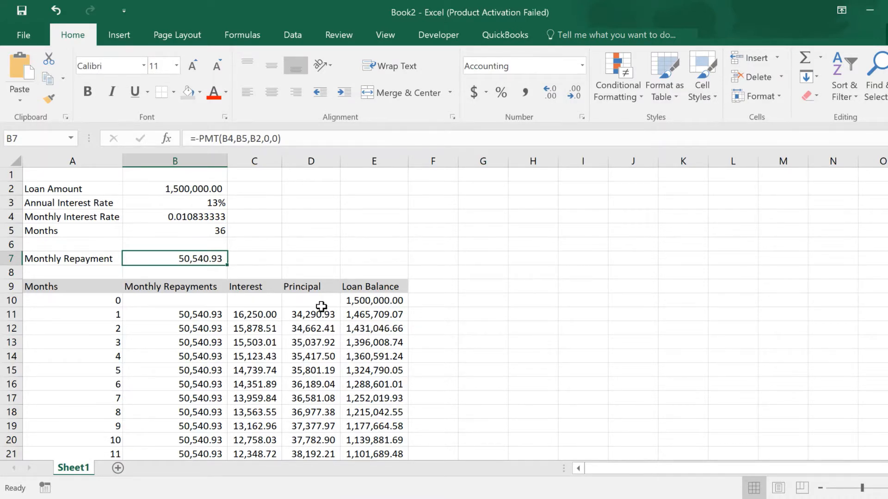
pyautogui.click(190, 188)
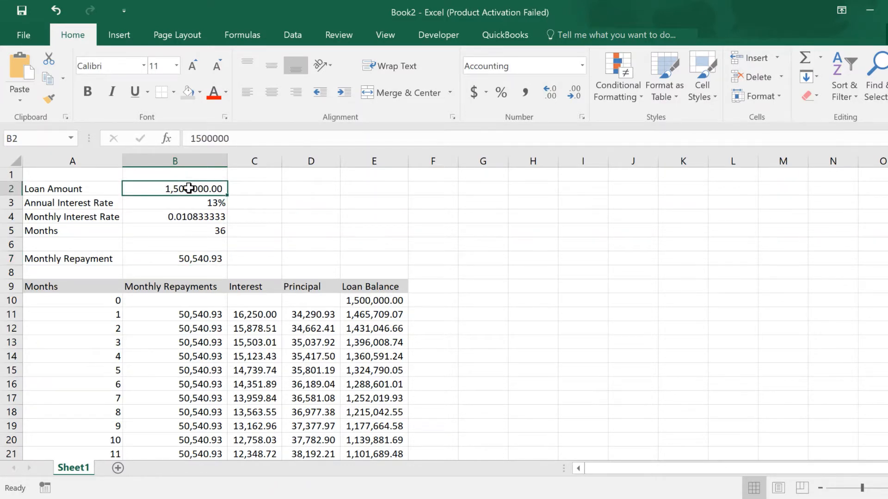
pyautogui.doubleClick(189, 189)
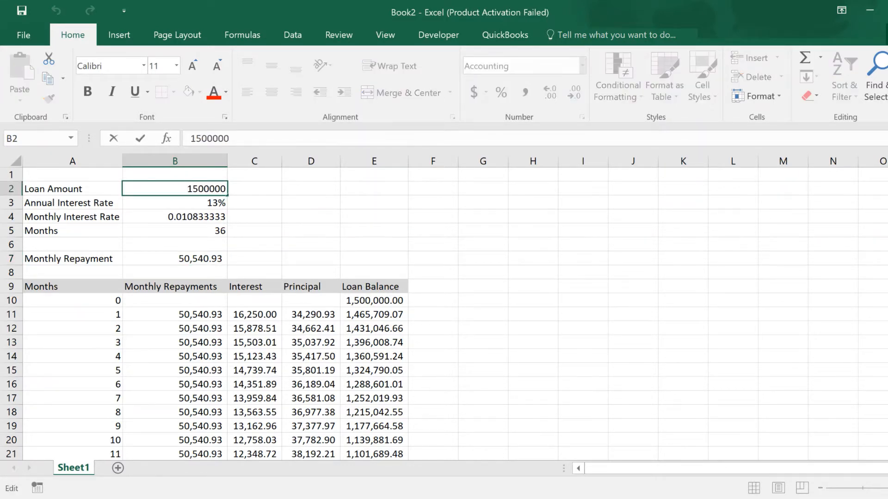
pyautogui.moveTo(188, 189); pyautogui.dragTo(193, 189)
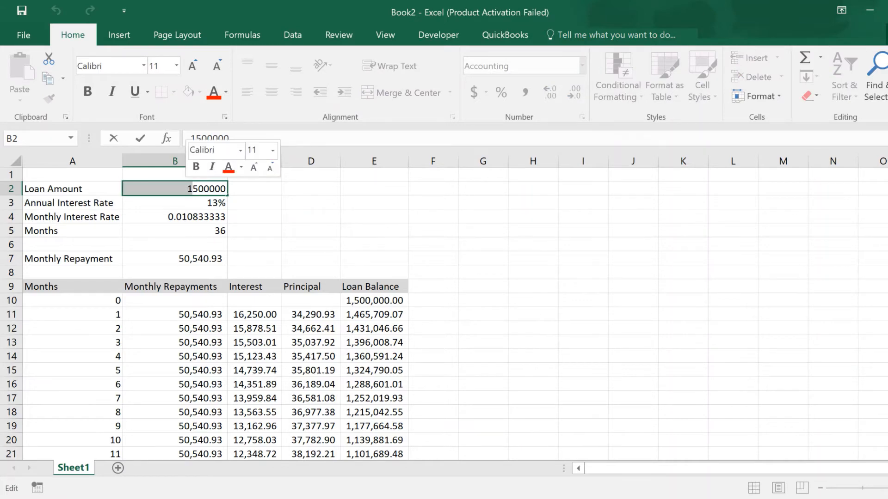
pyautogui.write('5')
pyautogui.press('Delete')
pyautogui.write('0')
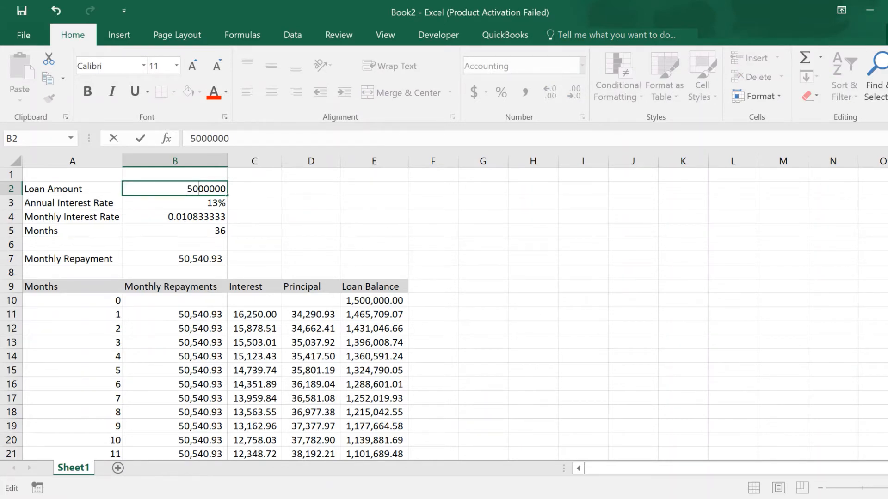
pyautogui.hotkey('ctrl', 'Return')
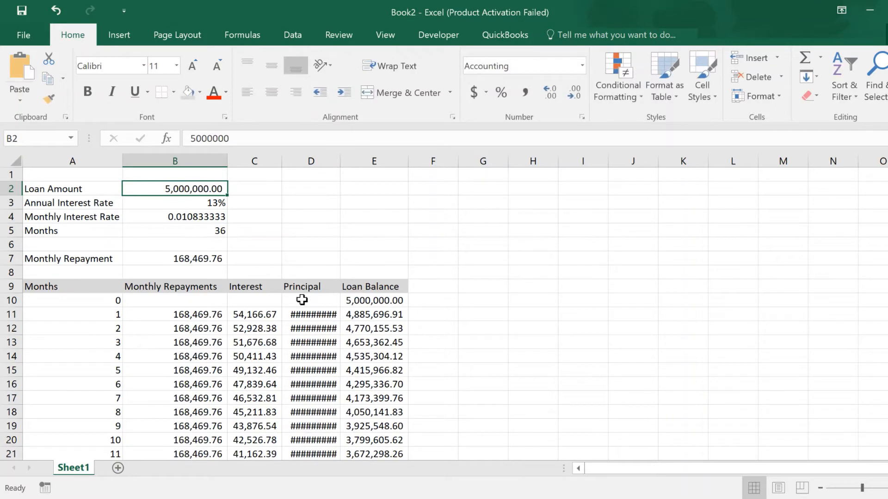
# Autofit the width of the Principal column D so its values display fully.
pyautogui.doubleClick(340, 162)
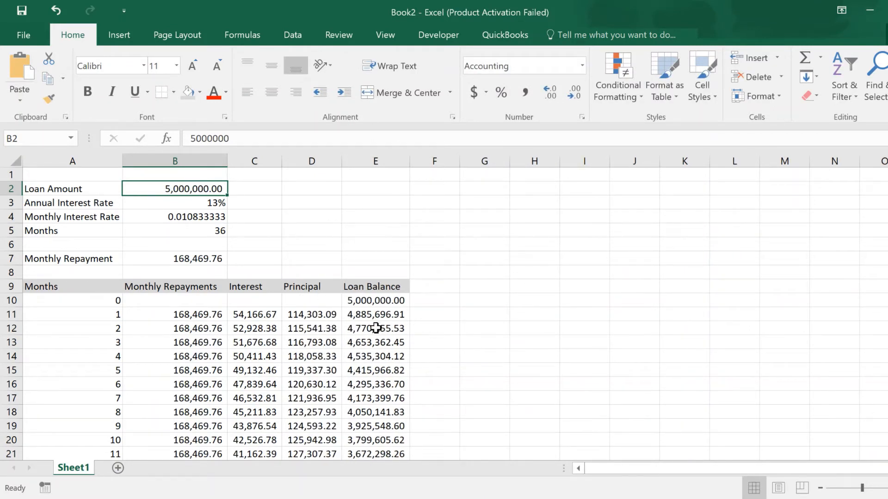
pyautogui.moveTo(887, 186); pyautogui.dragTo(887, 351)
pyautogui.click(887, 427)
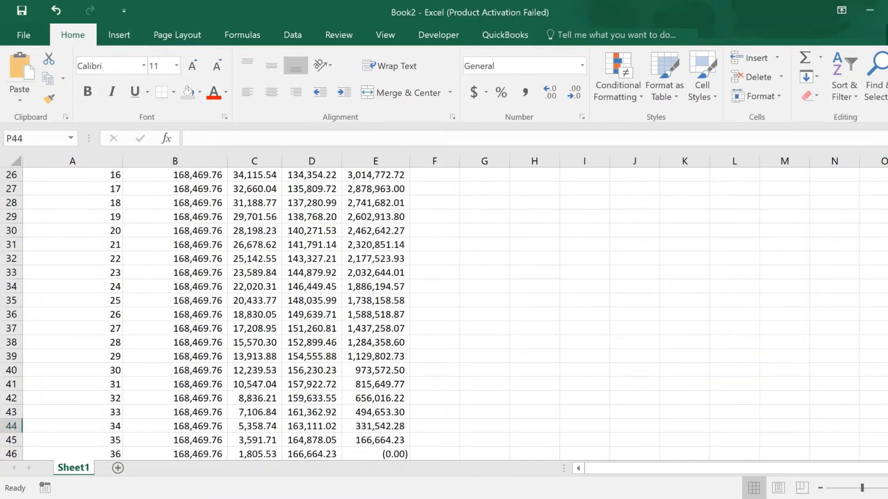
pyautogui.moveTo(887, 425); pyautogui.dragTo(887, 186)
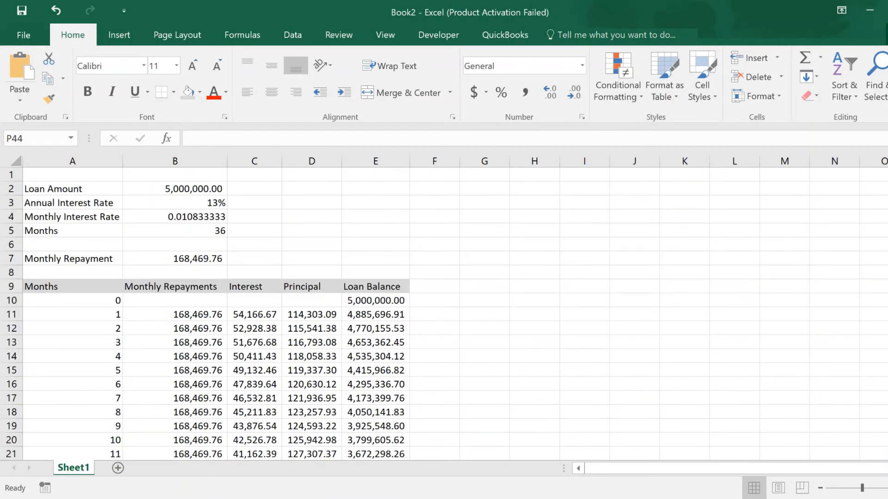